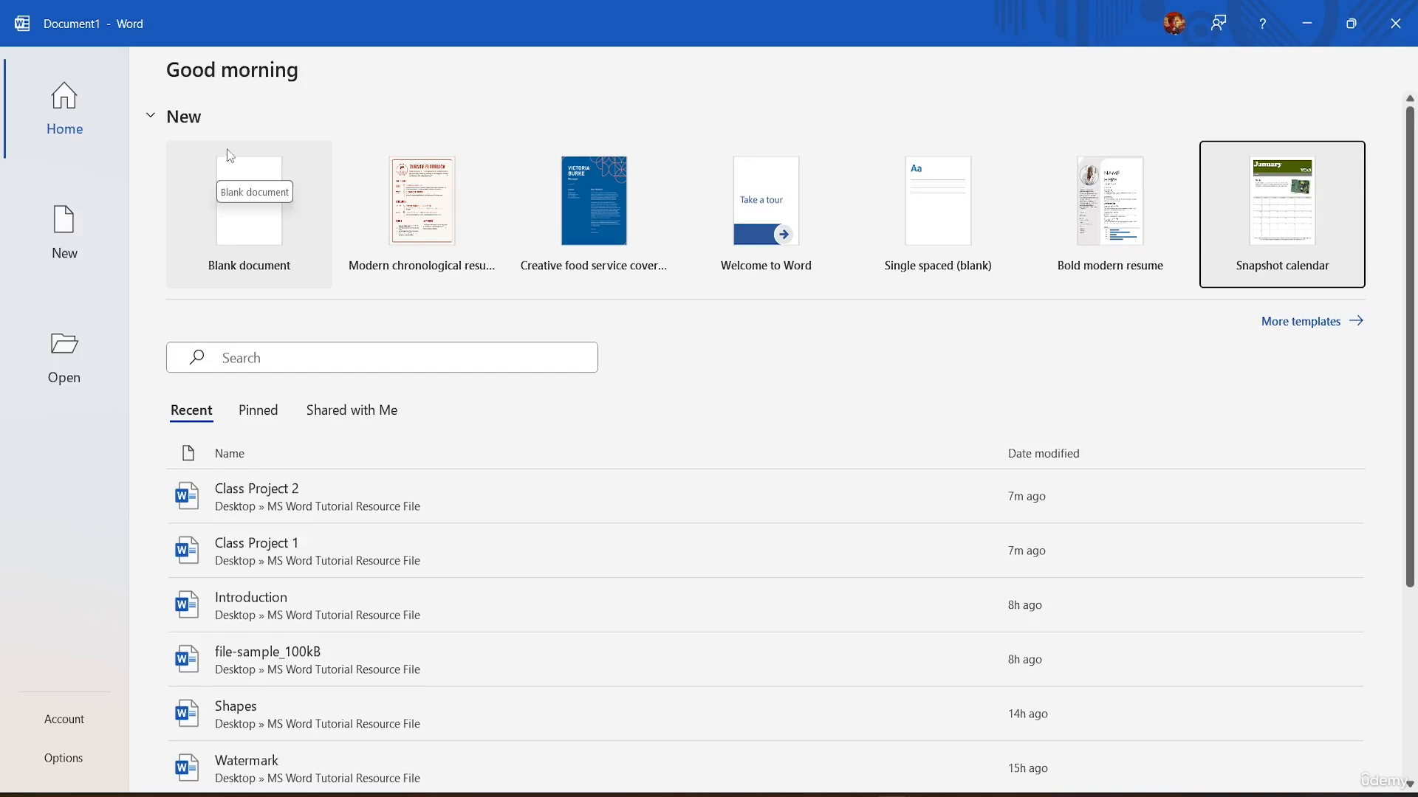
Create a blank document and open the custom watermark settings
click(266, 223)
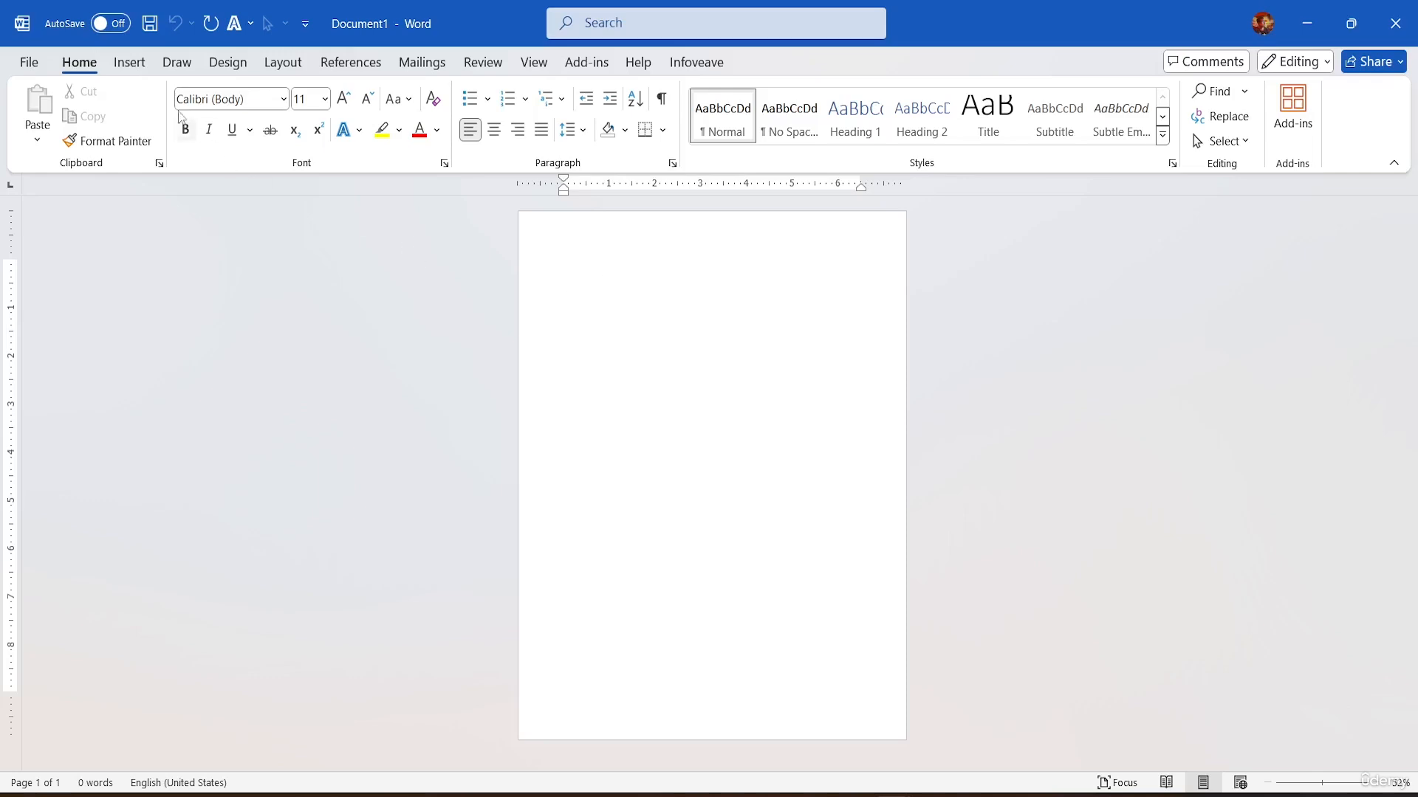
click(136, 66)
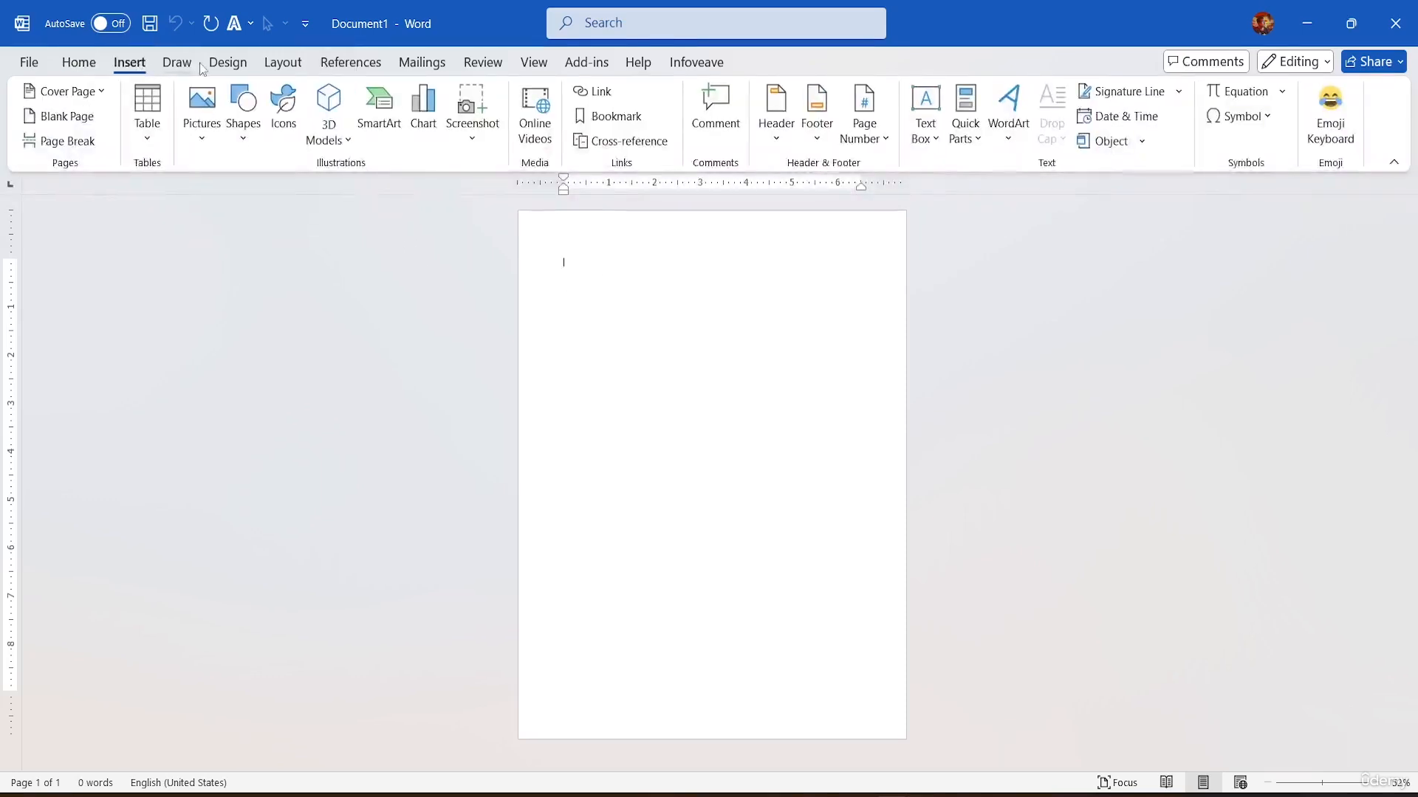
click(219, 65)
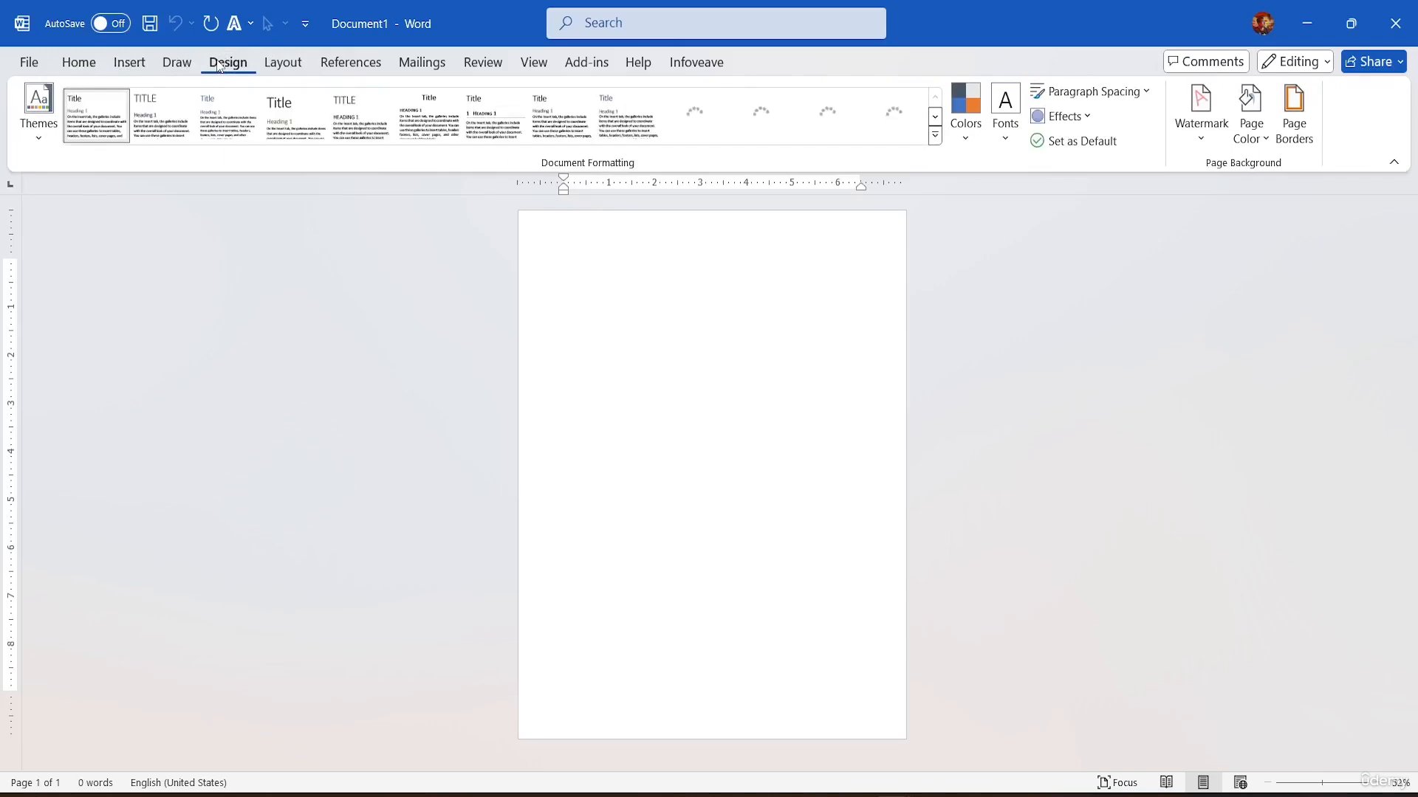
click(1200, 129)
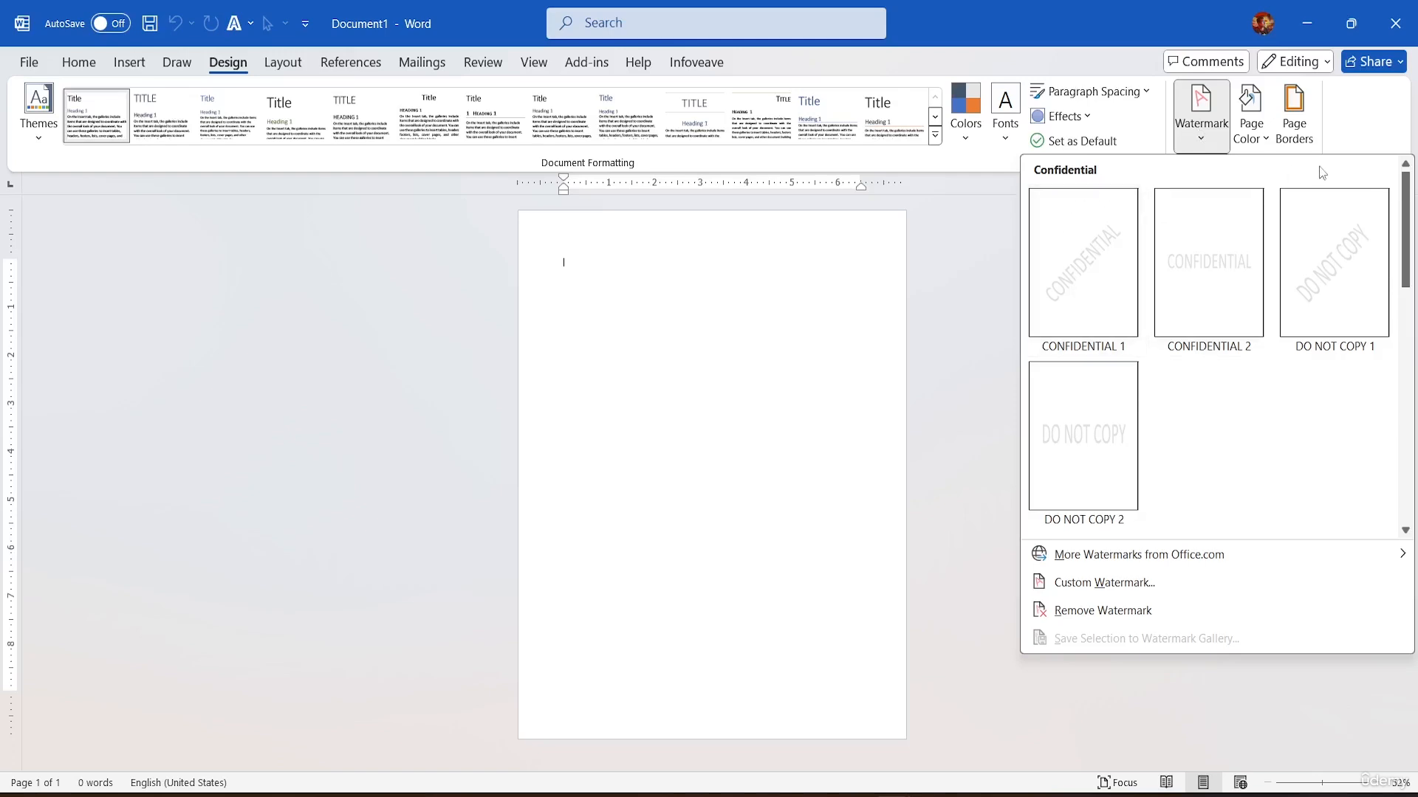
scroll(1094, 373, down, 5)
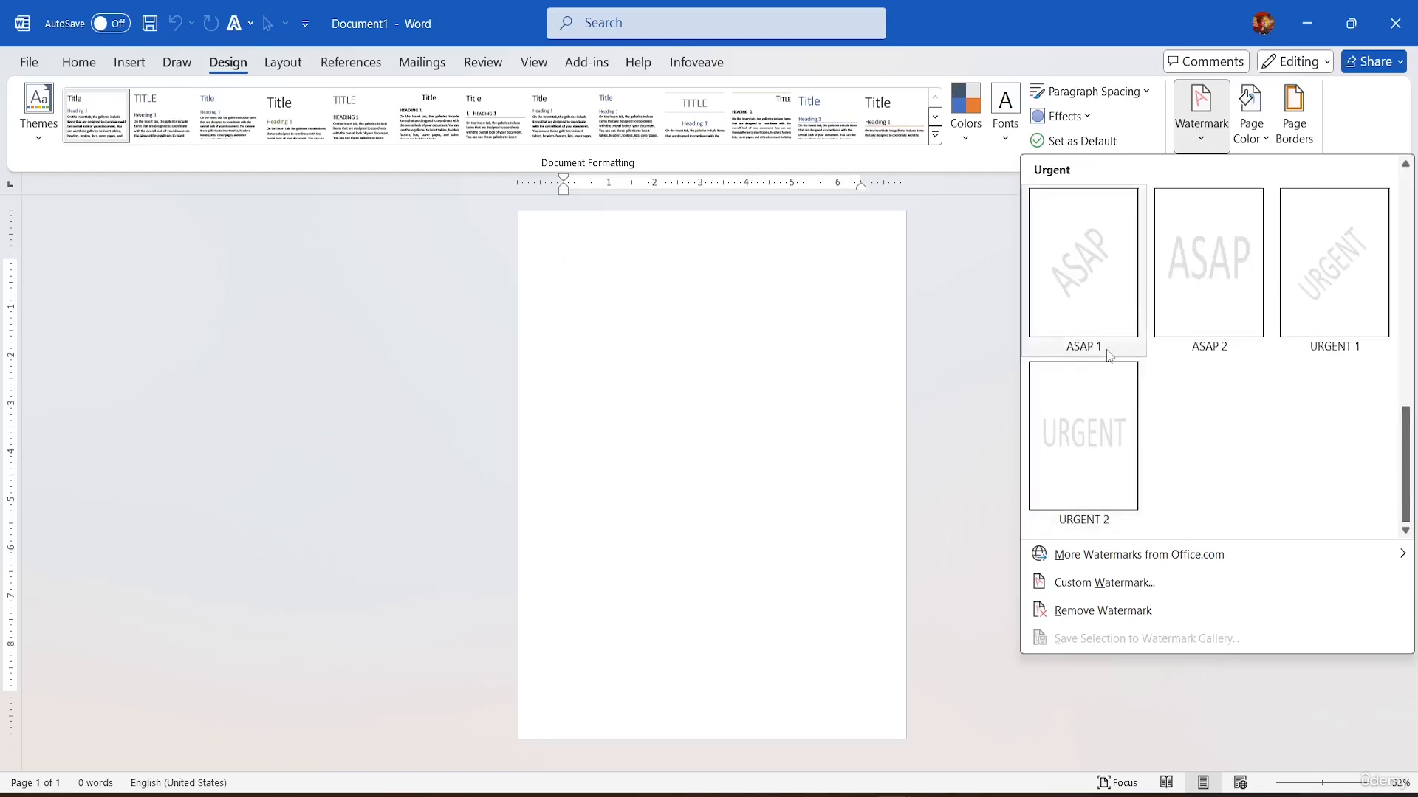
scroll(1119, 347, up, 5)
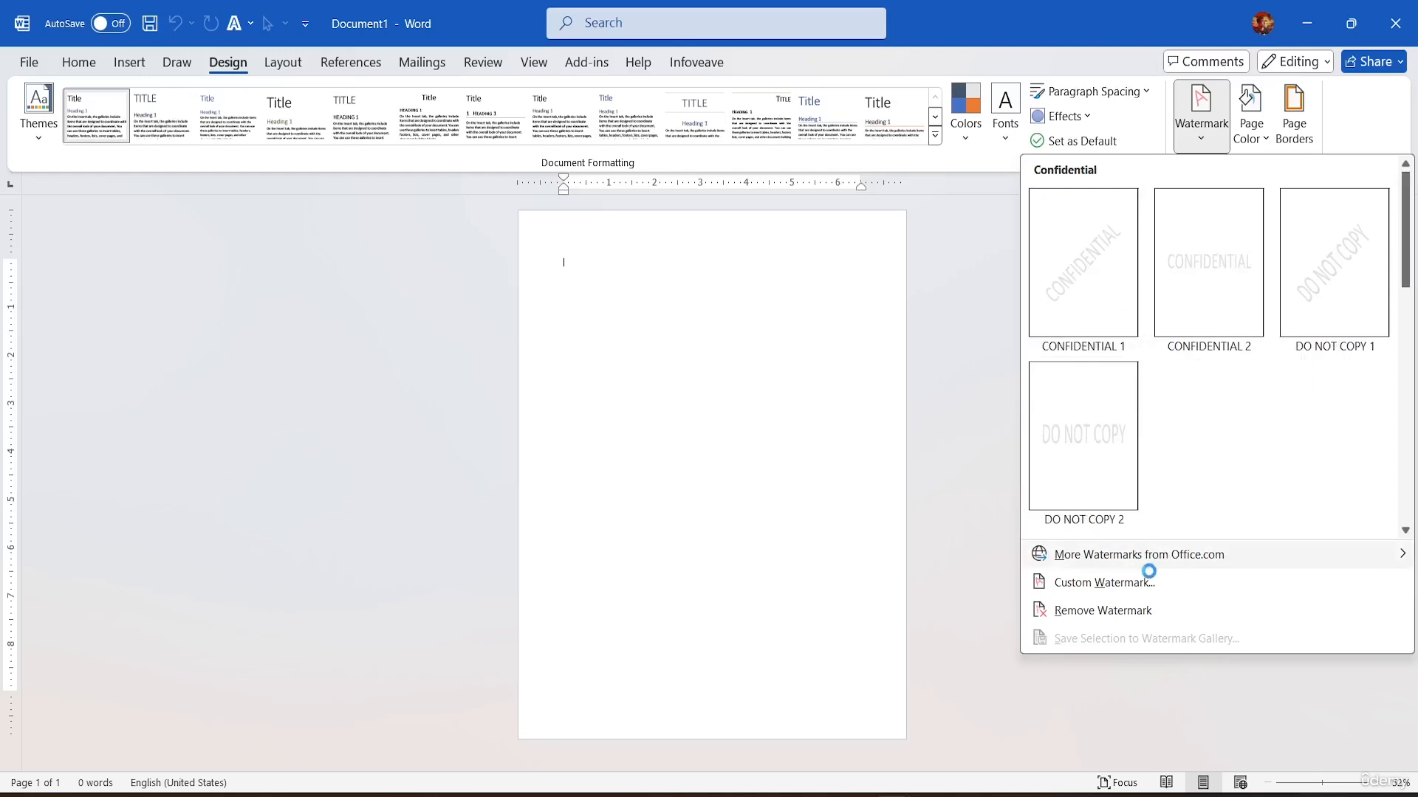
click(1105, 583)
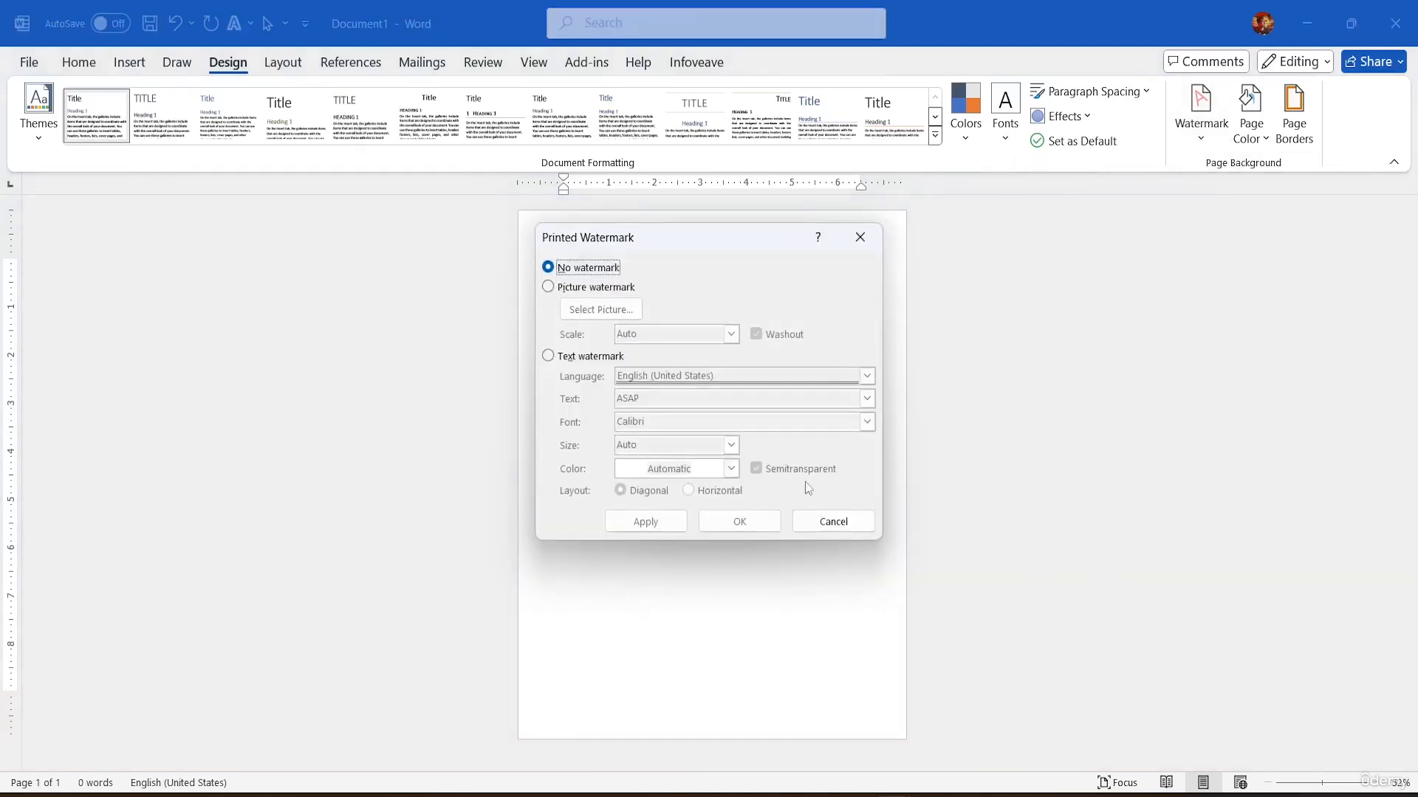
Choose a picture watermark and open Bing Image Search as the picture source
click(550, 289)
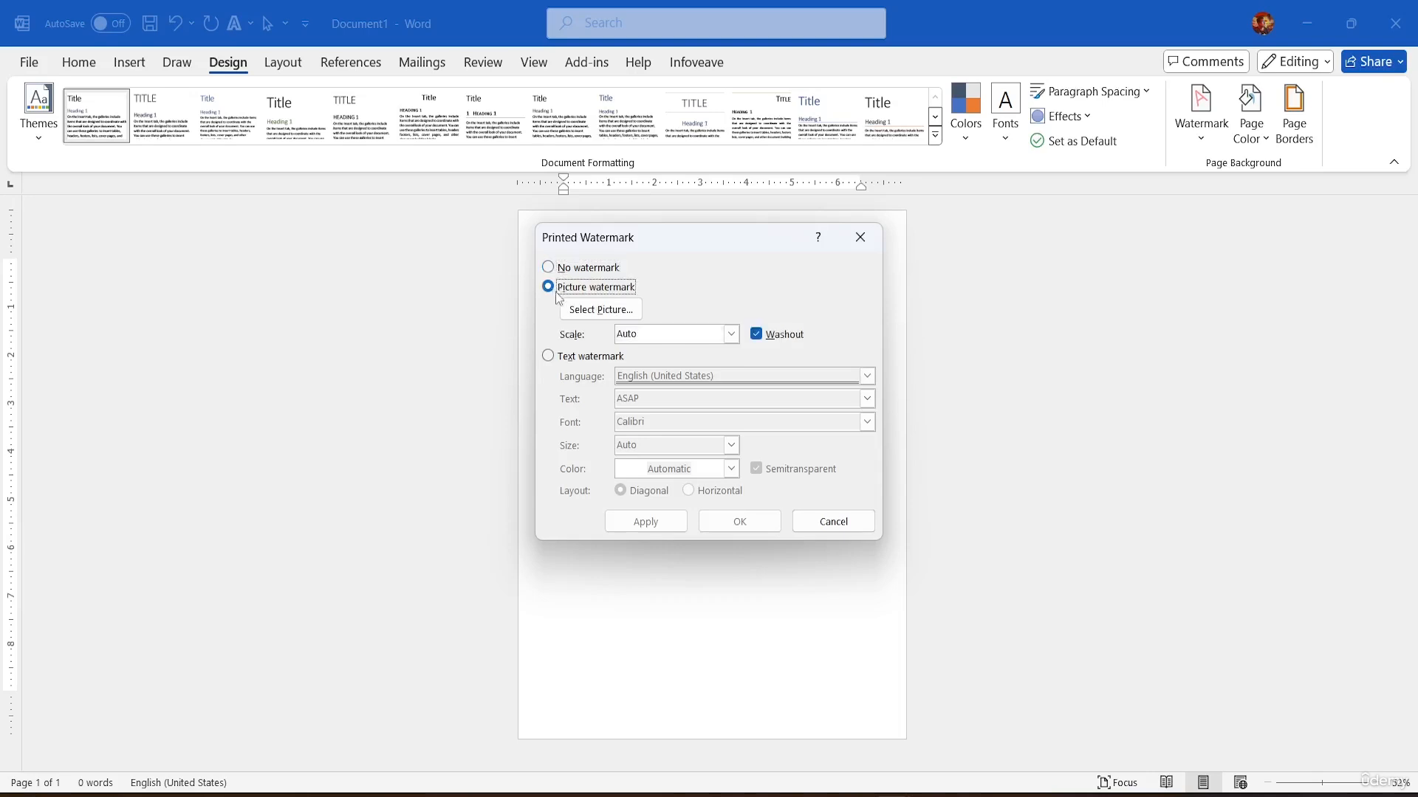
click(611, 313)
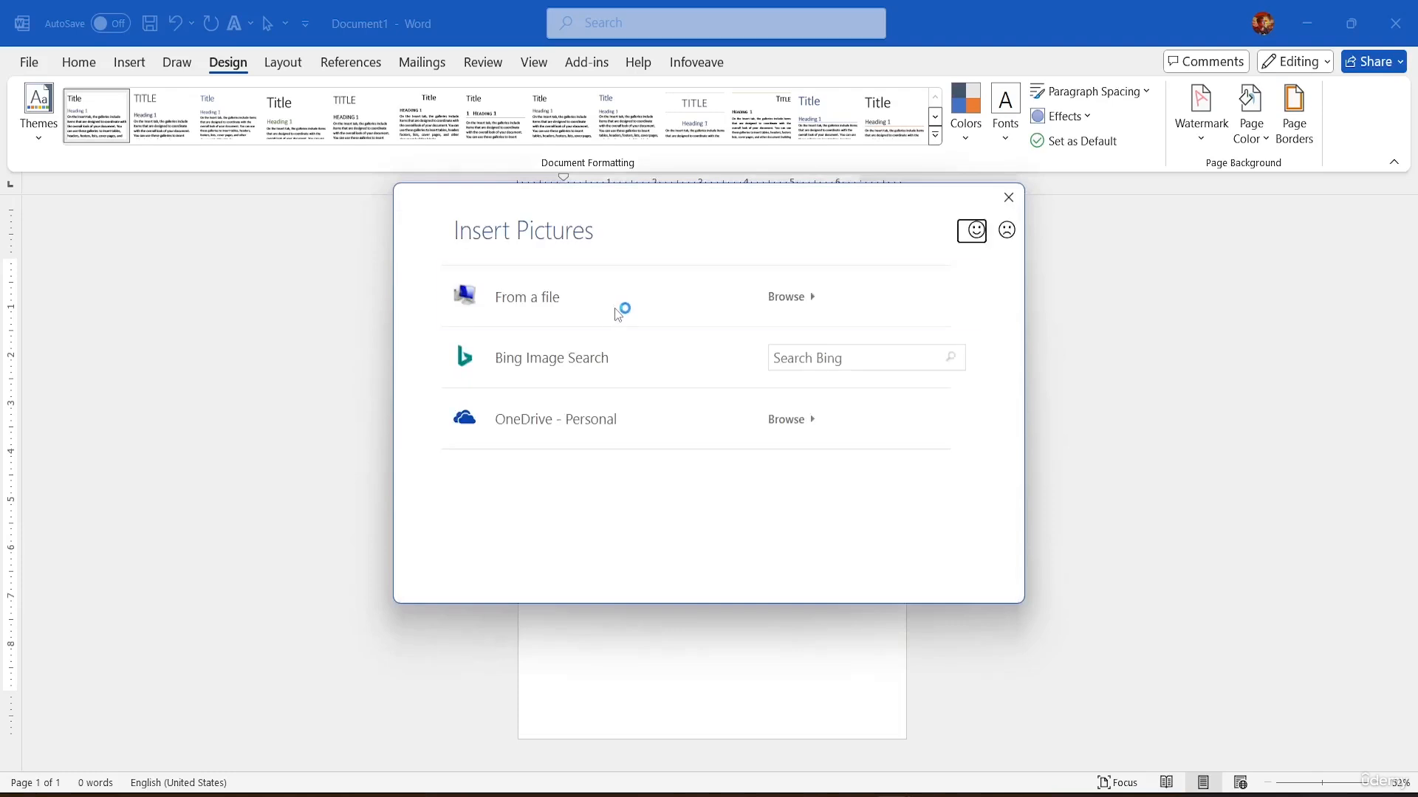
click(595, 373)
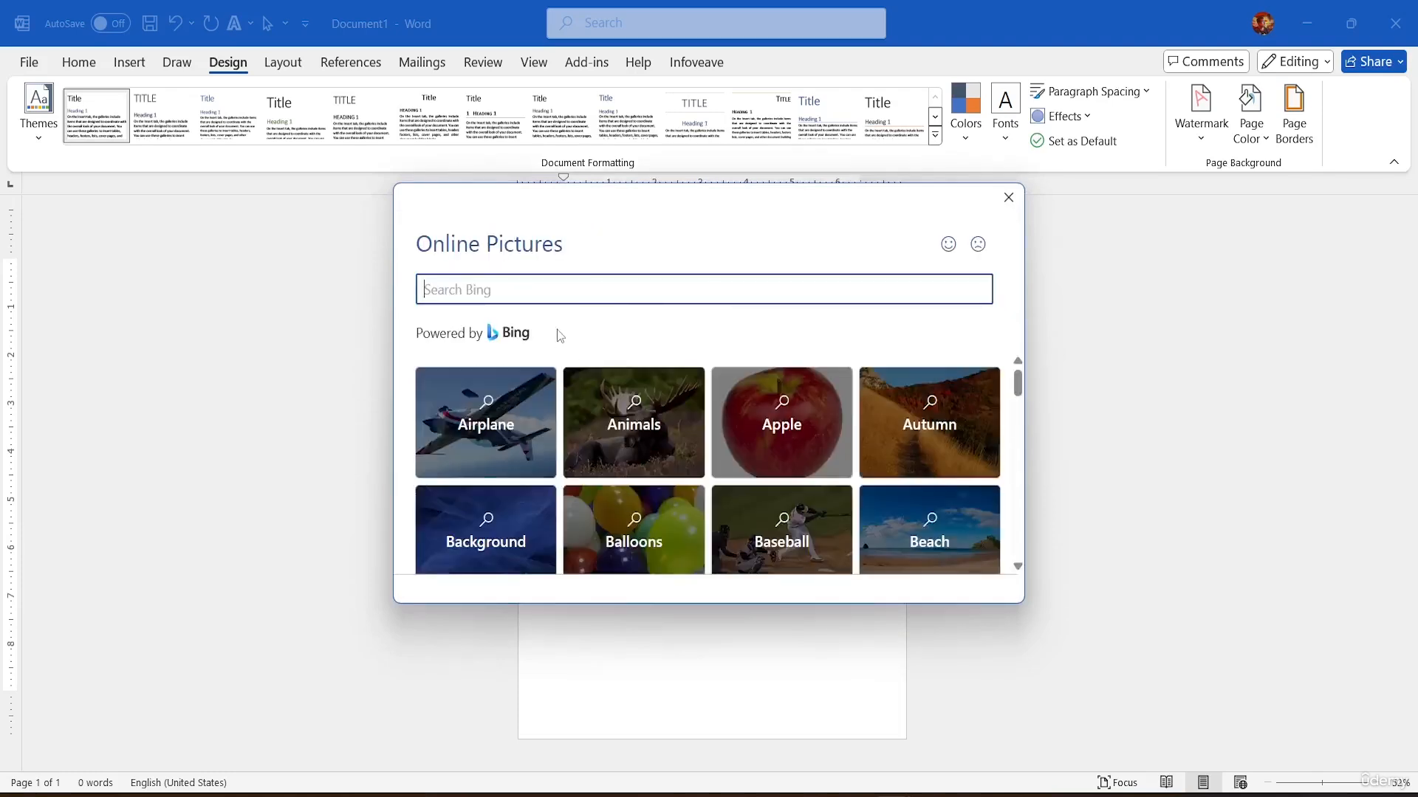
Browse the Animals category of the online pictures and return to the category overview
click(663, 430)
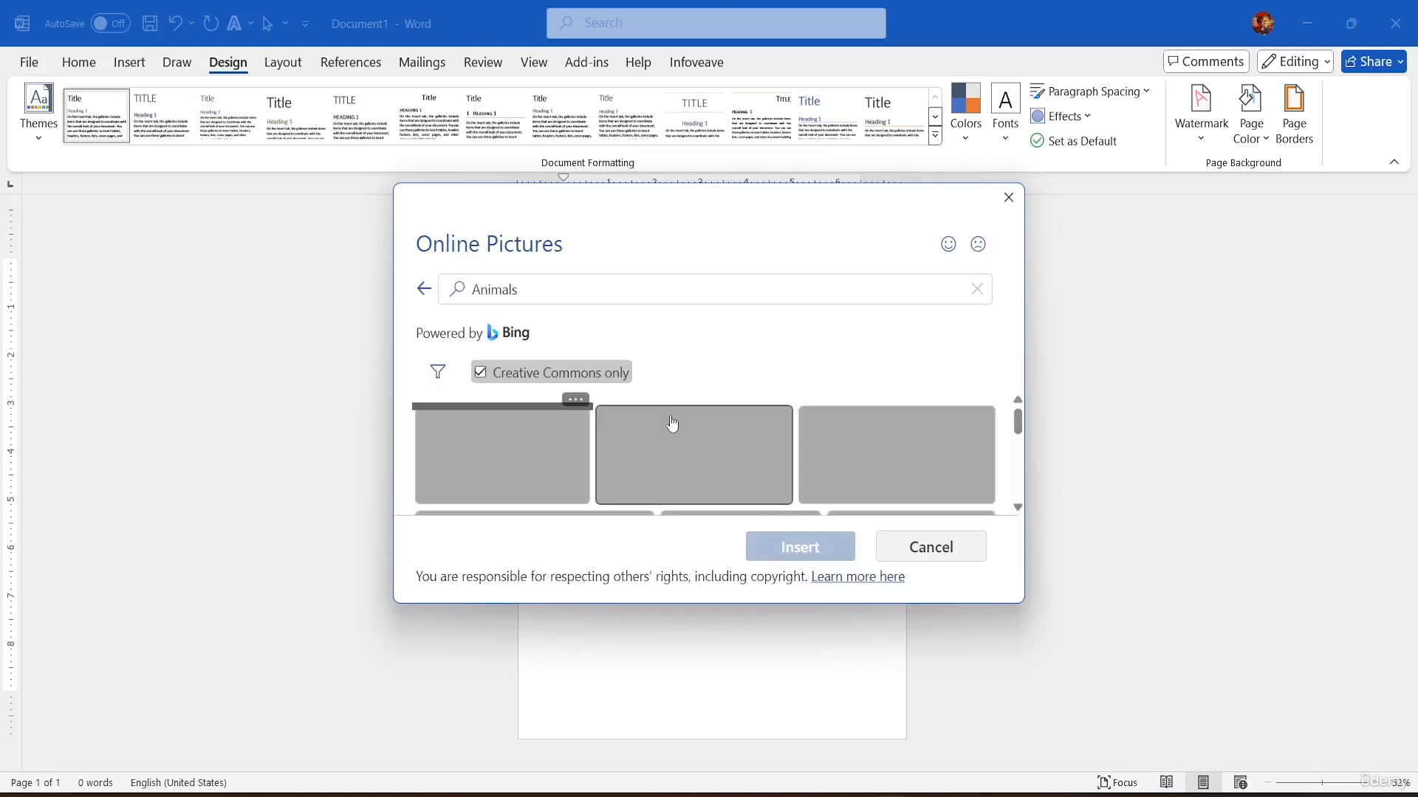
scroll(733, 421, down, 3)
scroll(733, 421, down, 3)
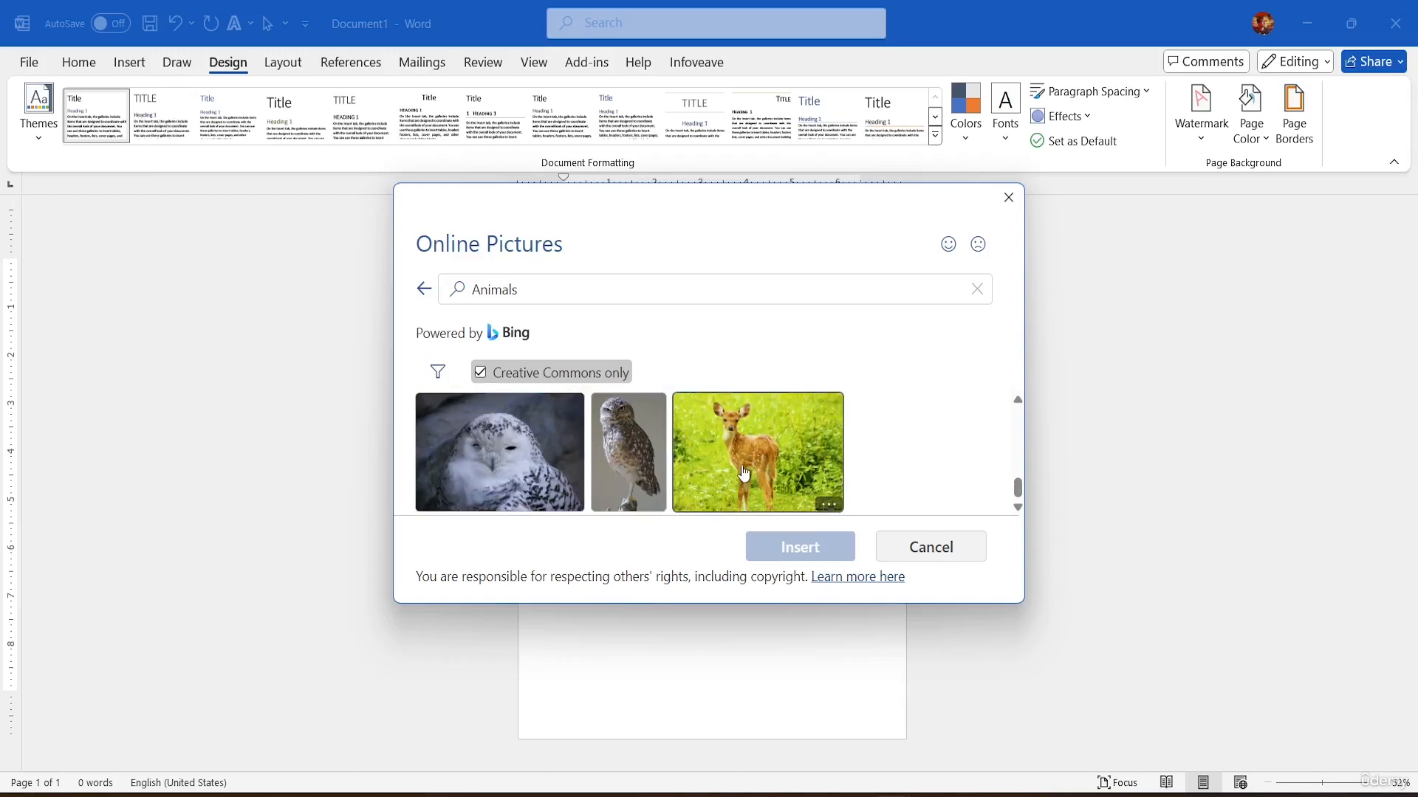
click(424, 289)
Insert the blue Apple logo from the Apple category of the online pictures and apply it as the watermark
click(760, 417)
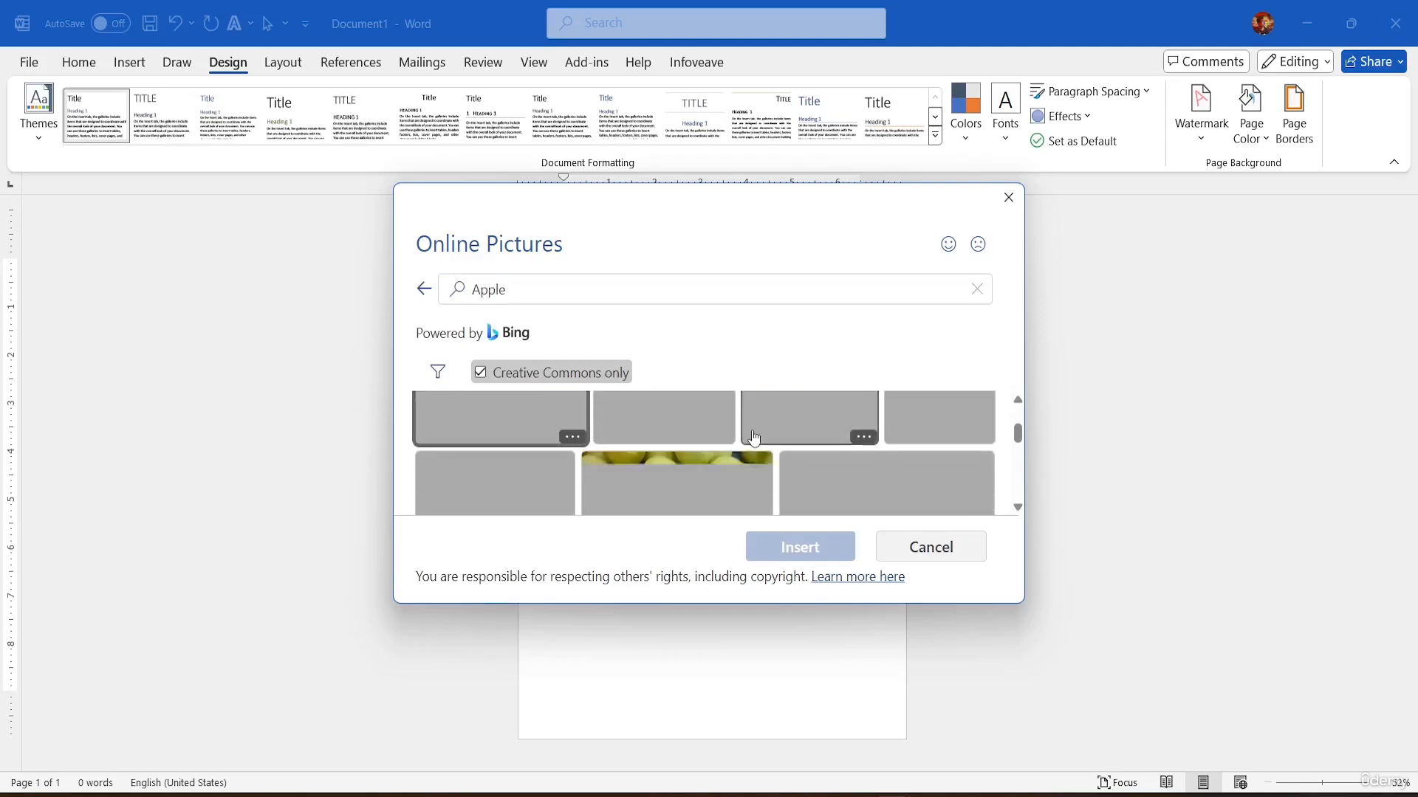
scroll(750, 446, down, 2)
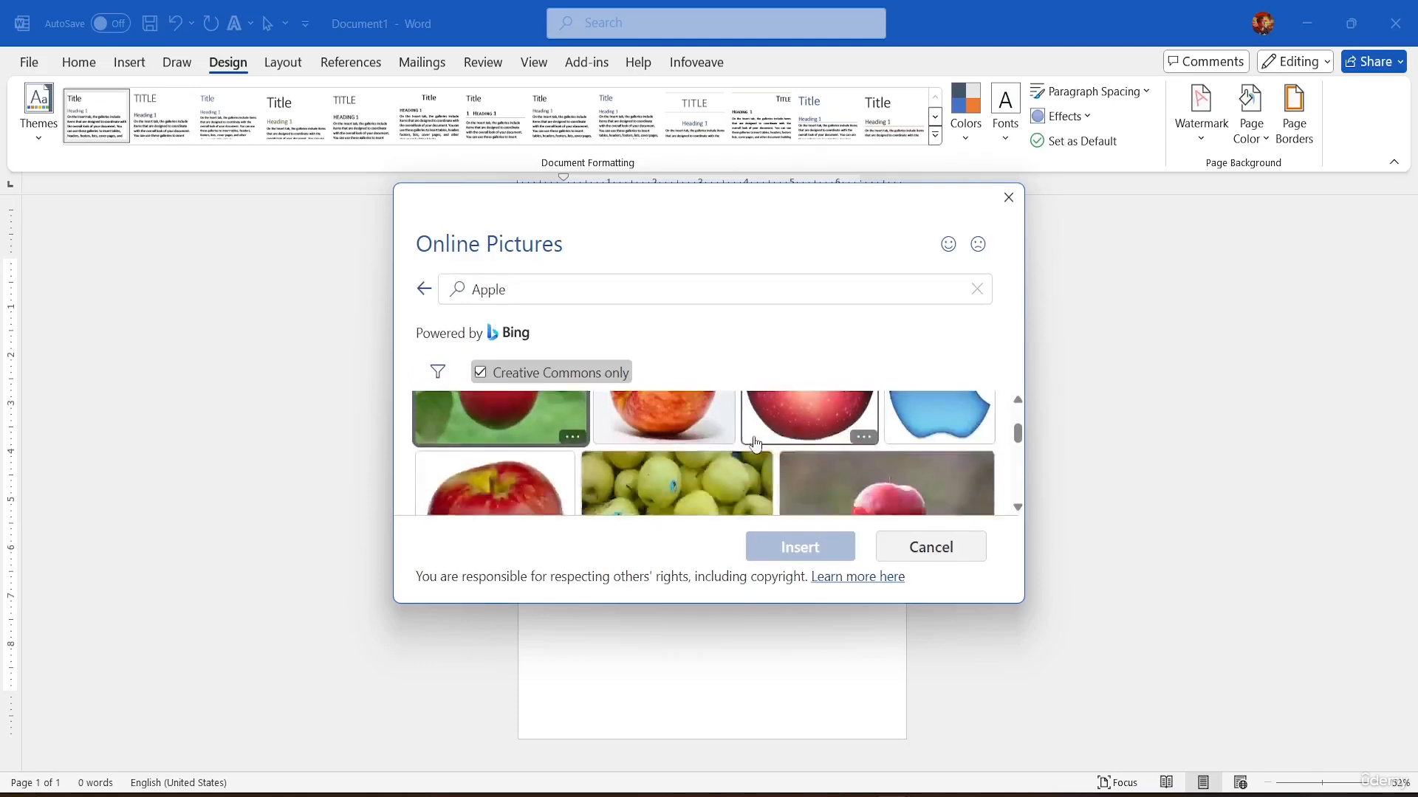
scroll(749, 447, up, 2)
click(924, 475)
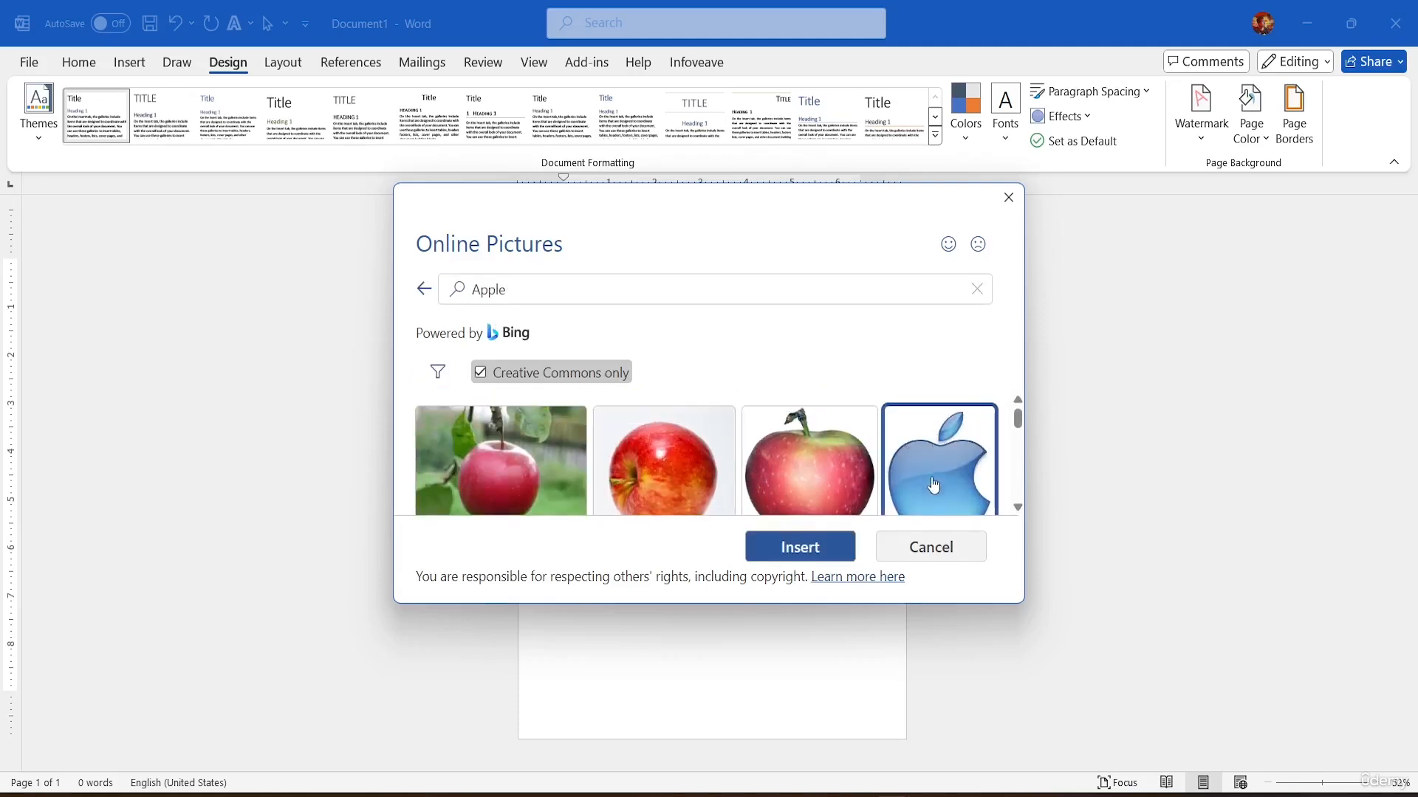
click(815, 549)
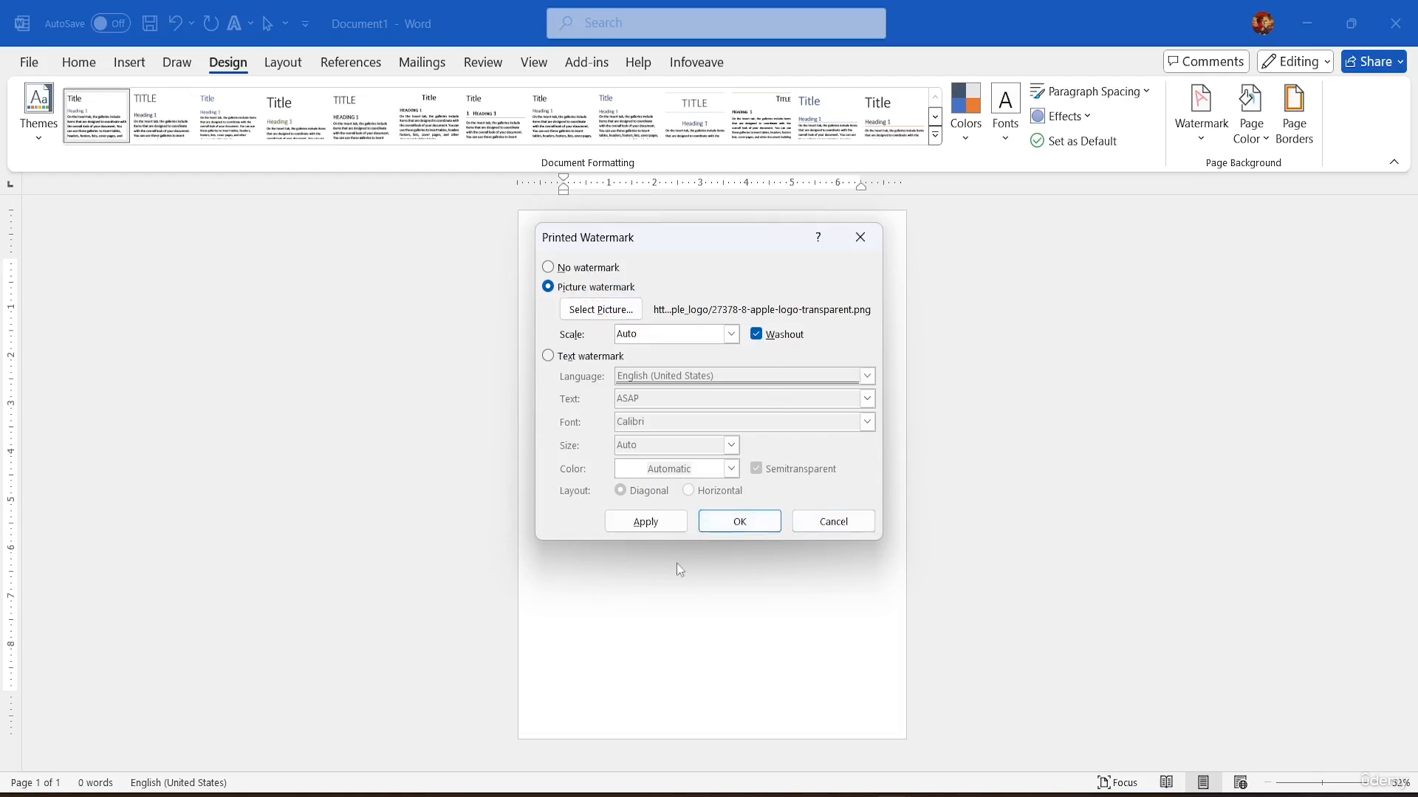
click(646, 521)
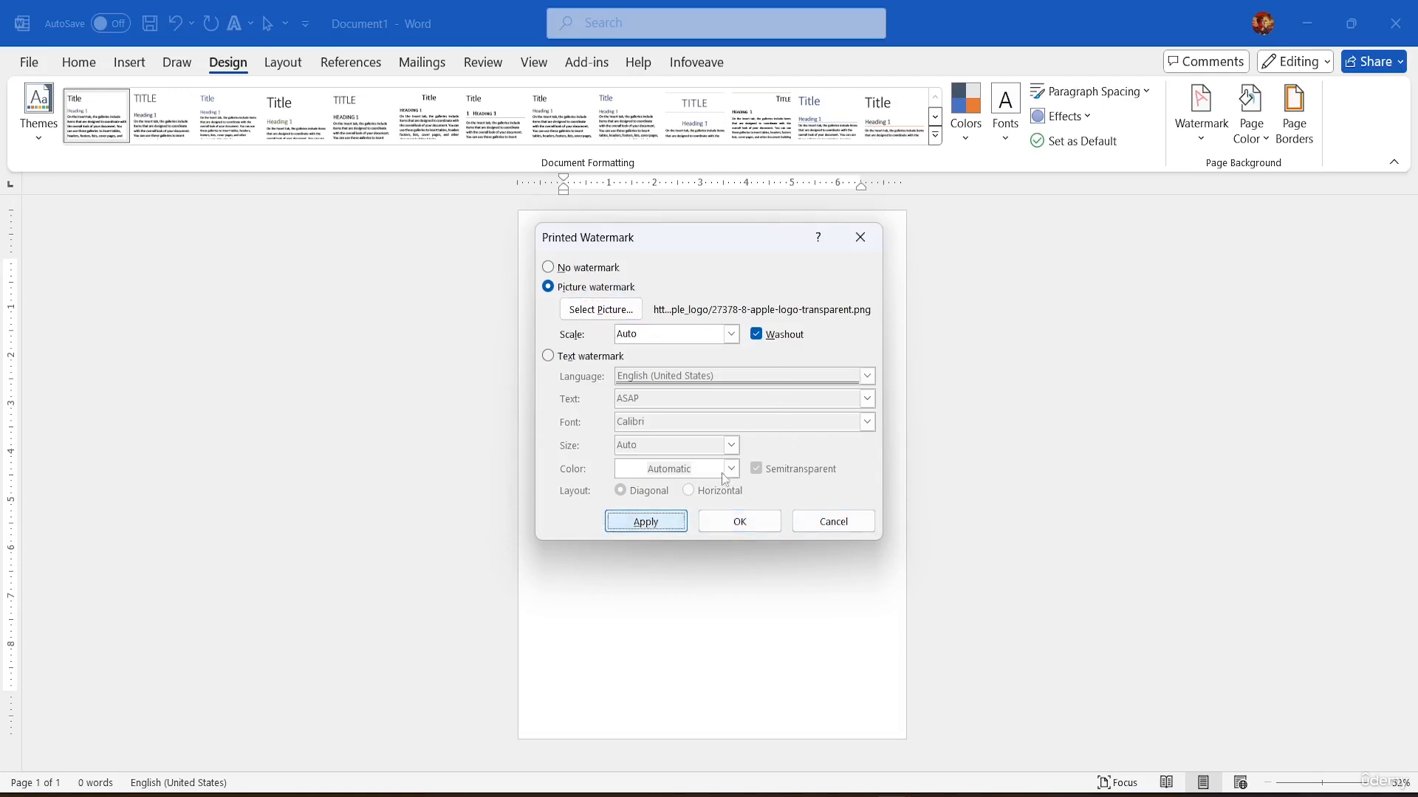
Move the watermark settings off the page, turn off washout for the picture watermark and apply the change
drag(724, 236, 1141, 230)
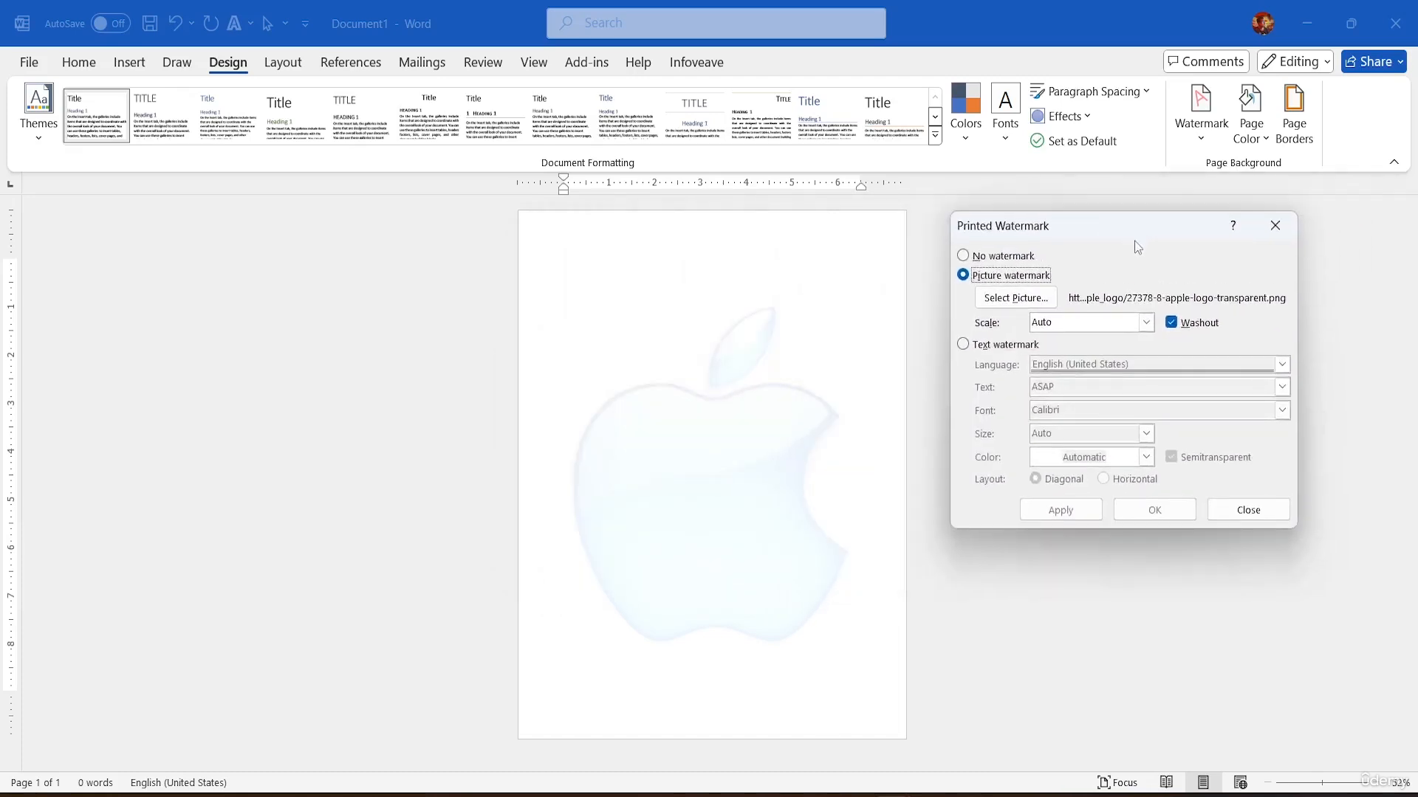
click(1171, 327)
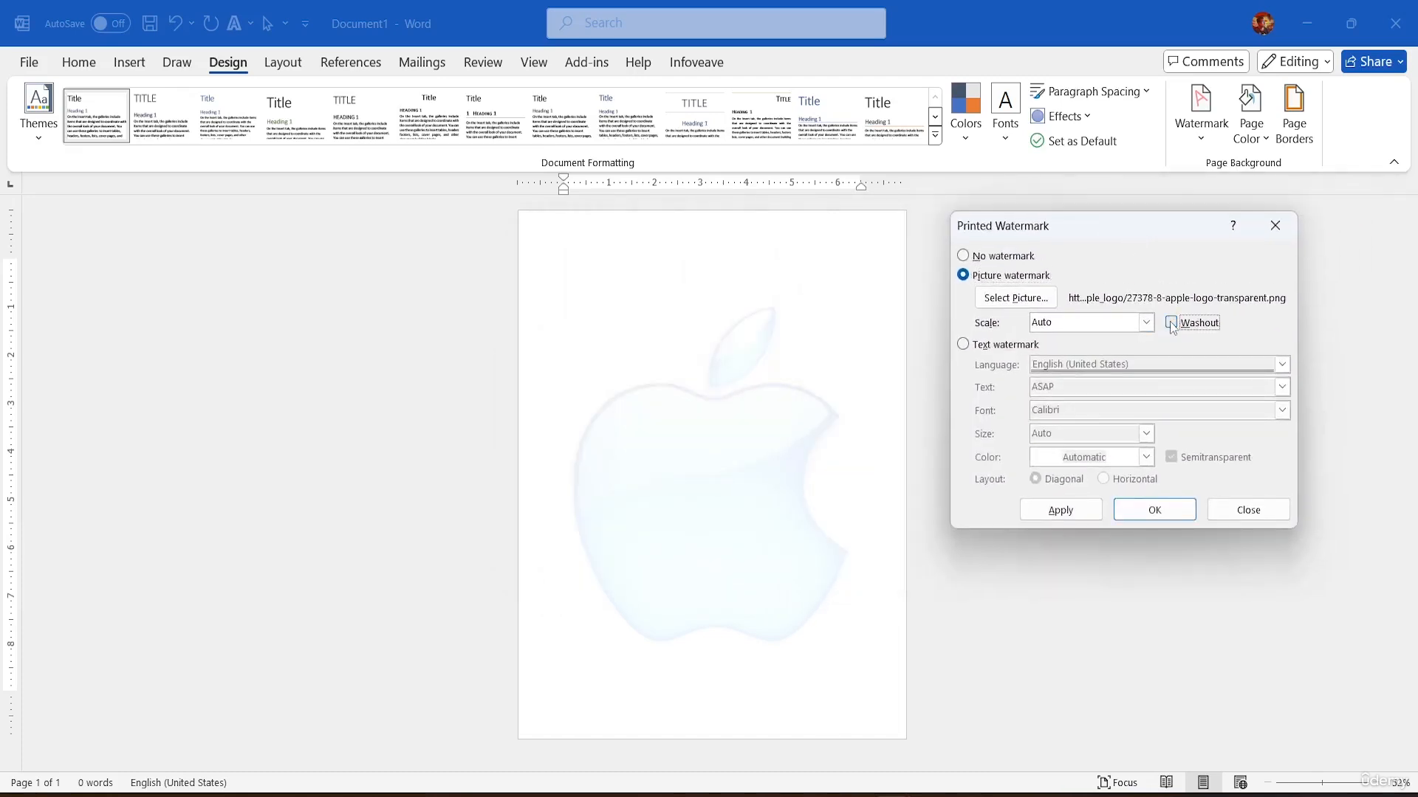
click(1072, 513)
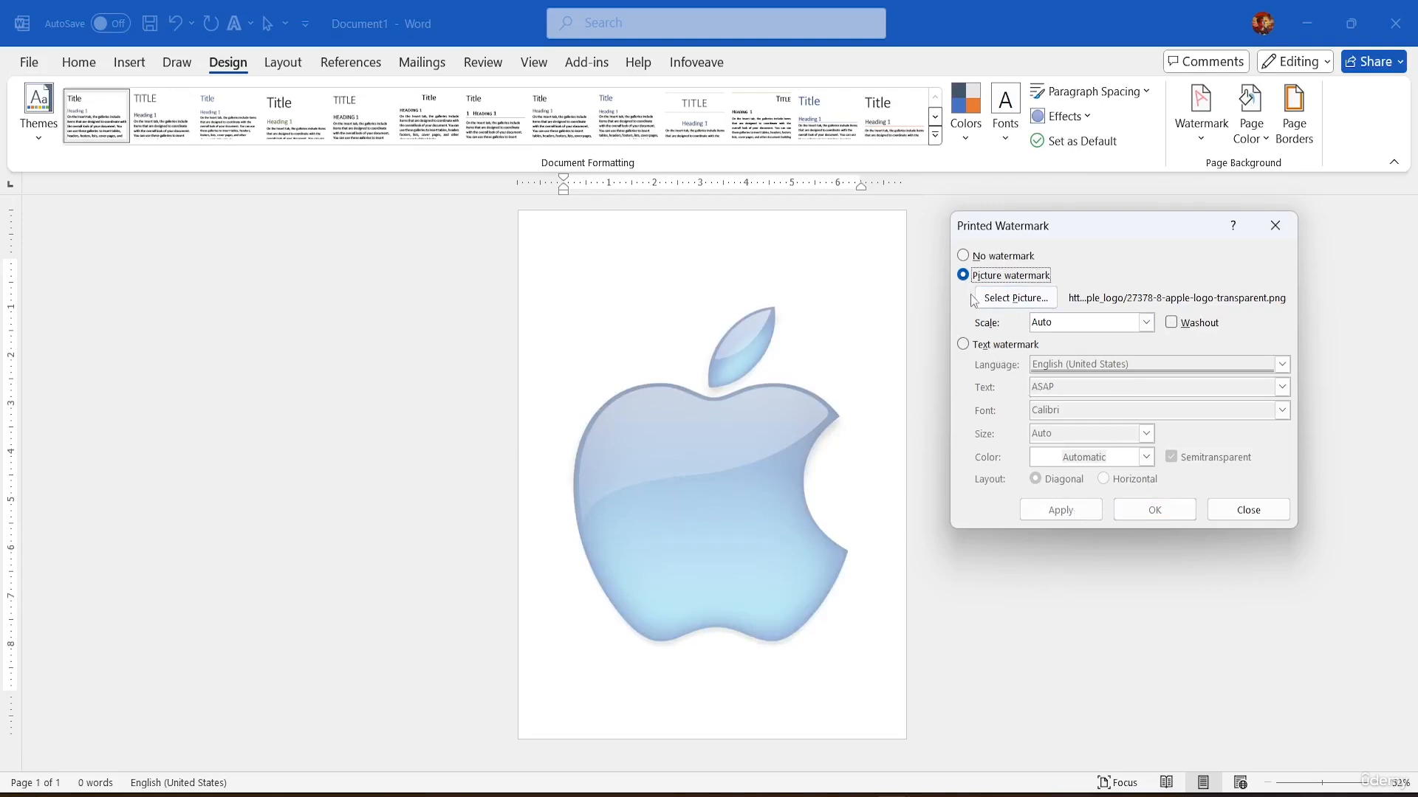
Switch the watermark type to text, with English (United States) as the language
click(966, 350)
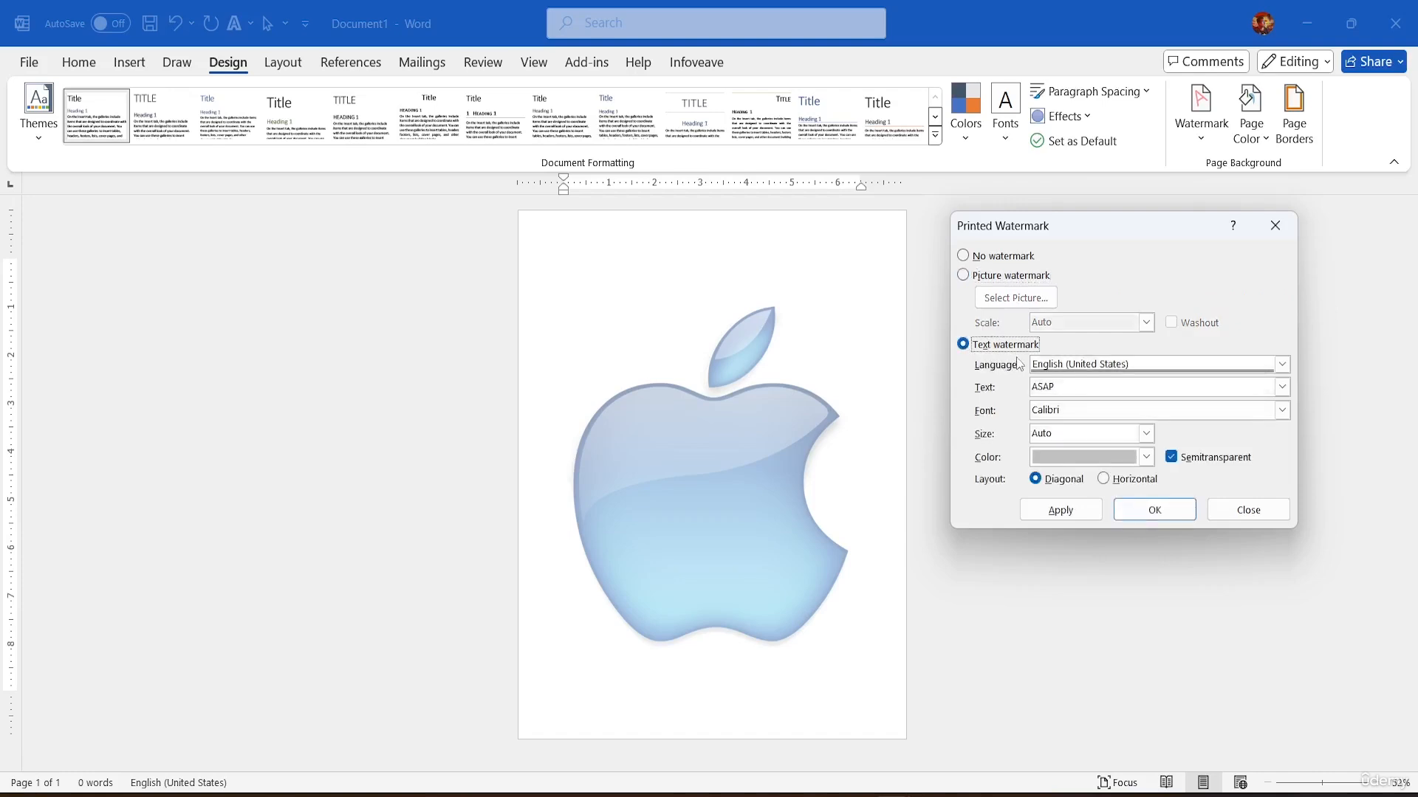
click(1282, 365)
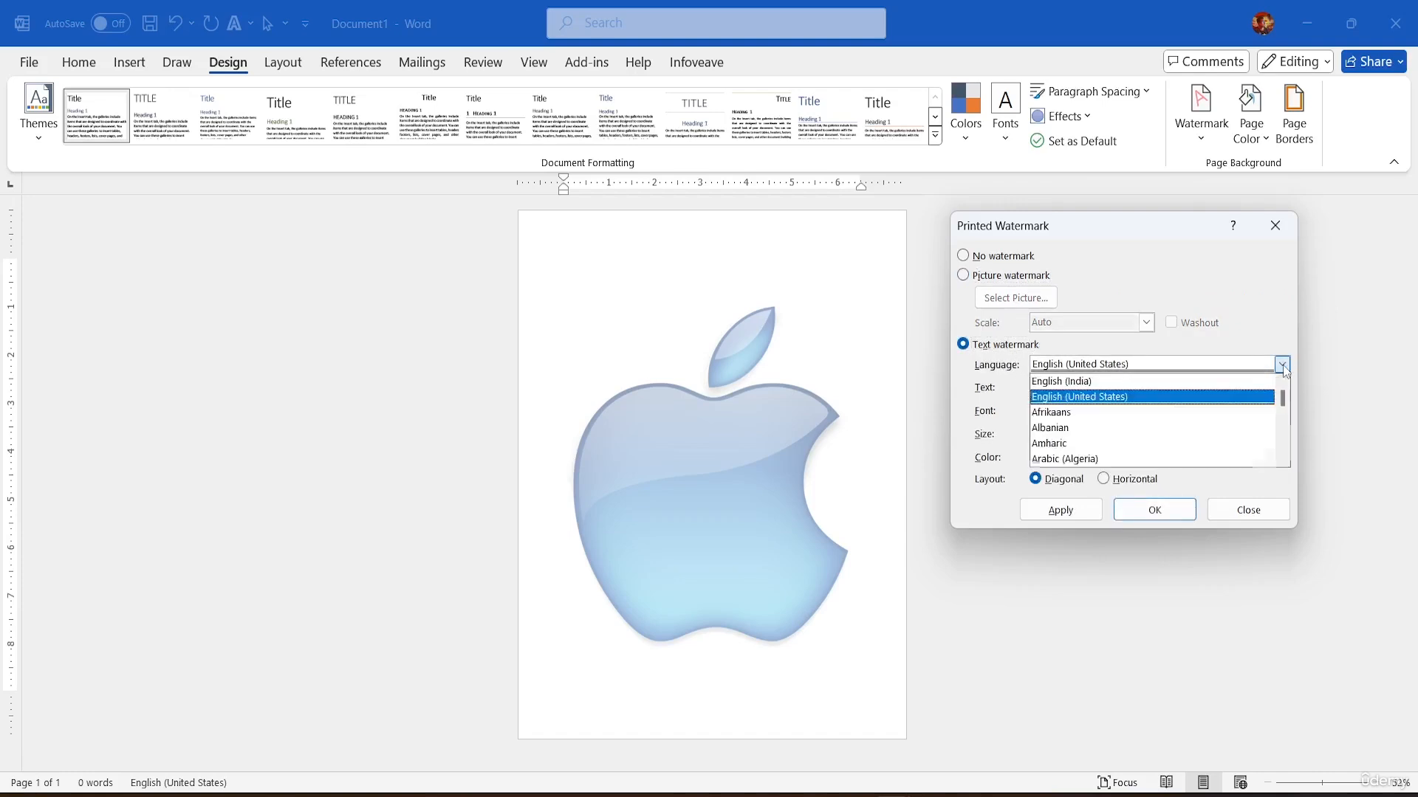
click(1062, 399)
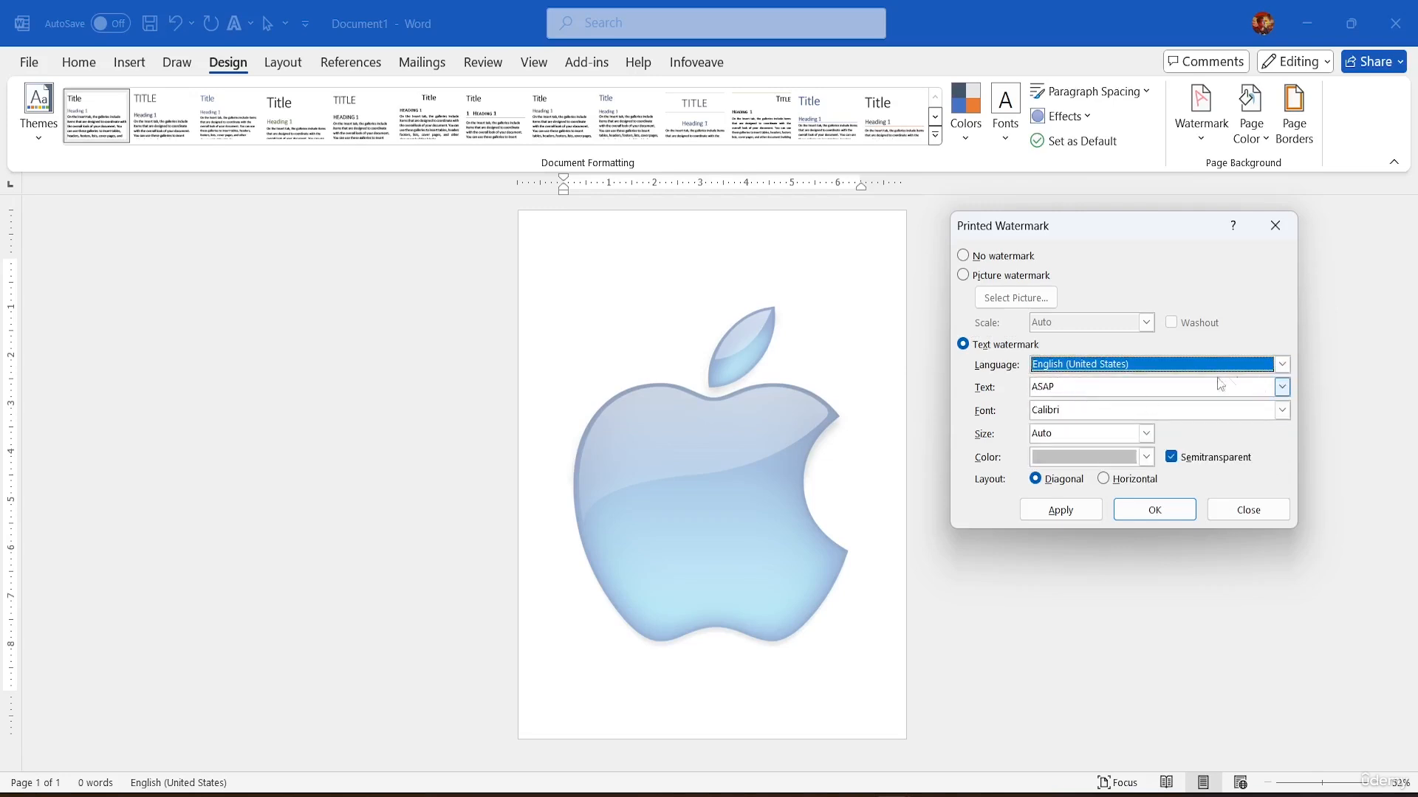
click(1069, 389)
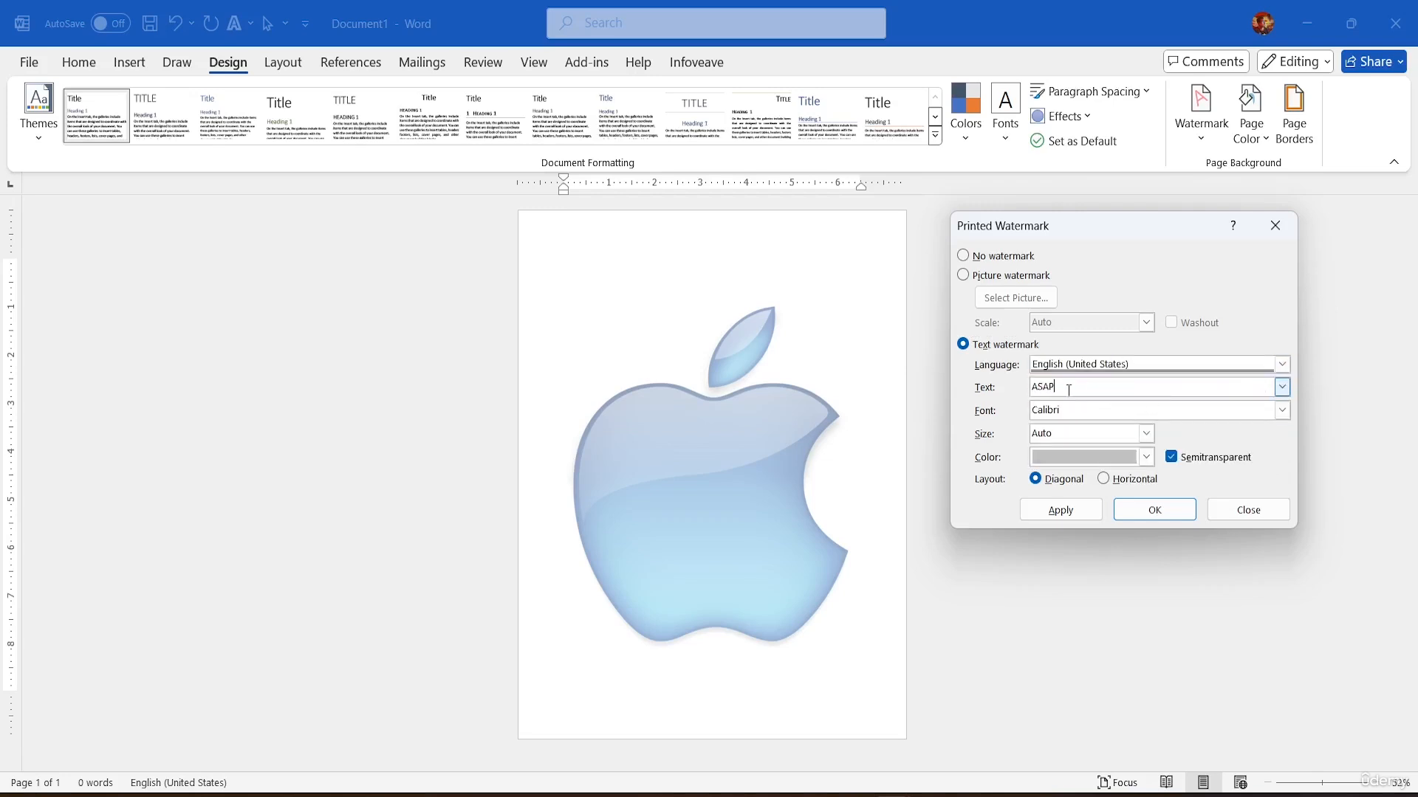
key(BackSpace)
key(BackSpace)
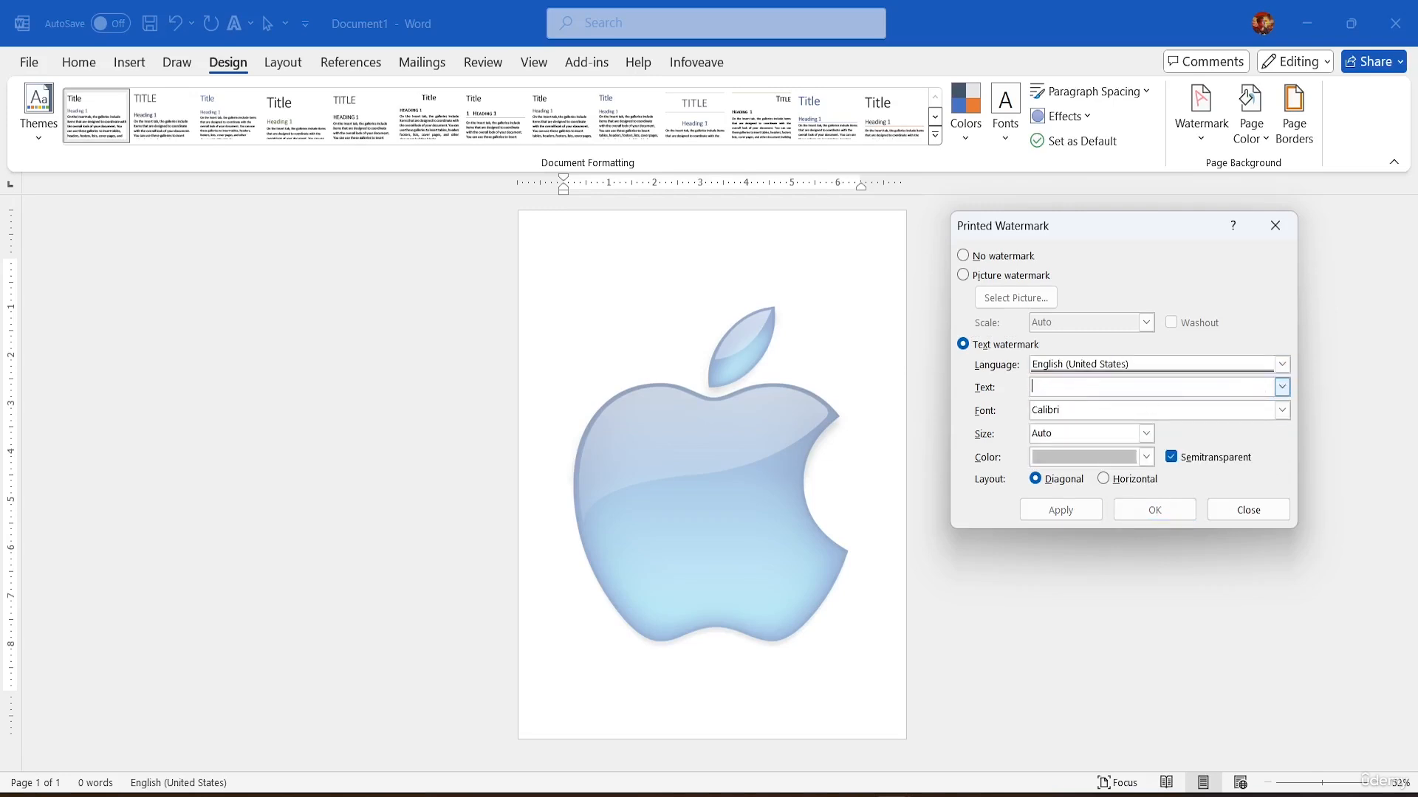
click(1090, 371)
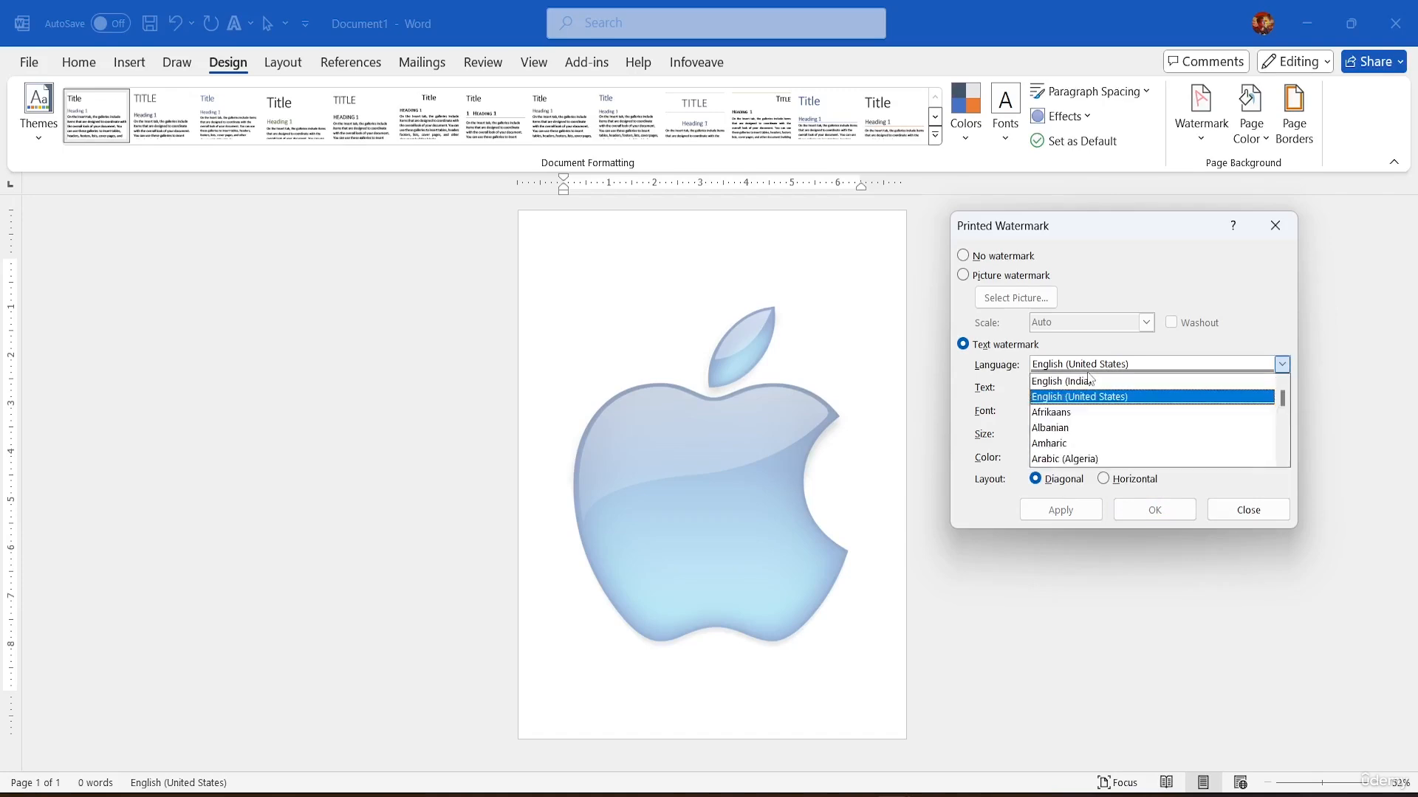
key(c)
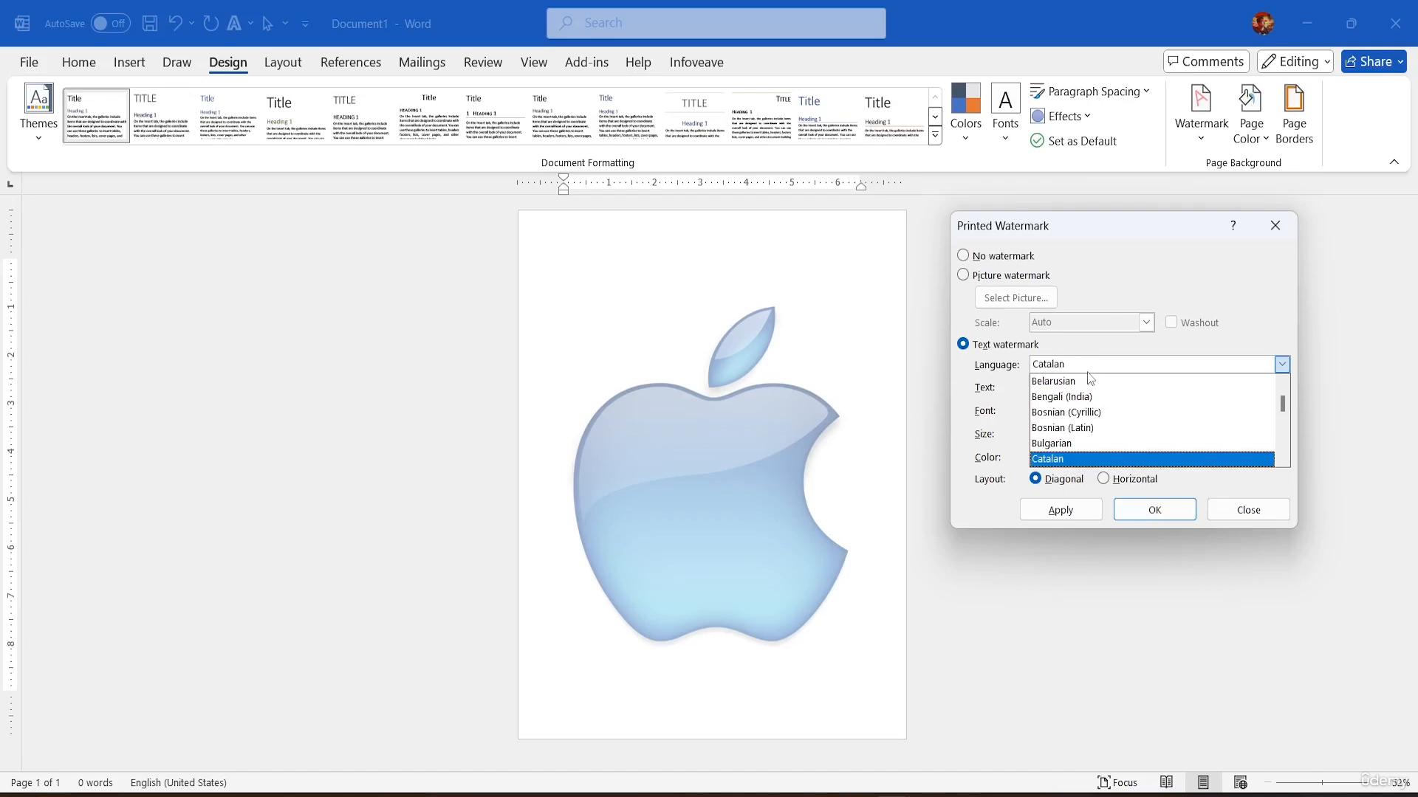
scroll(1137, 413, up, 6)
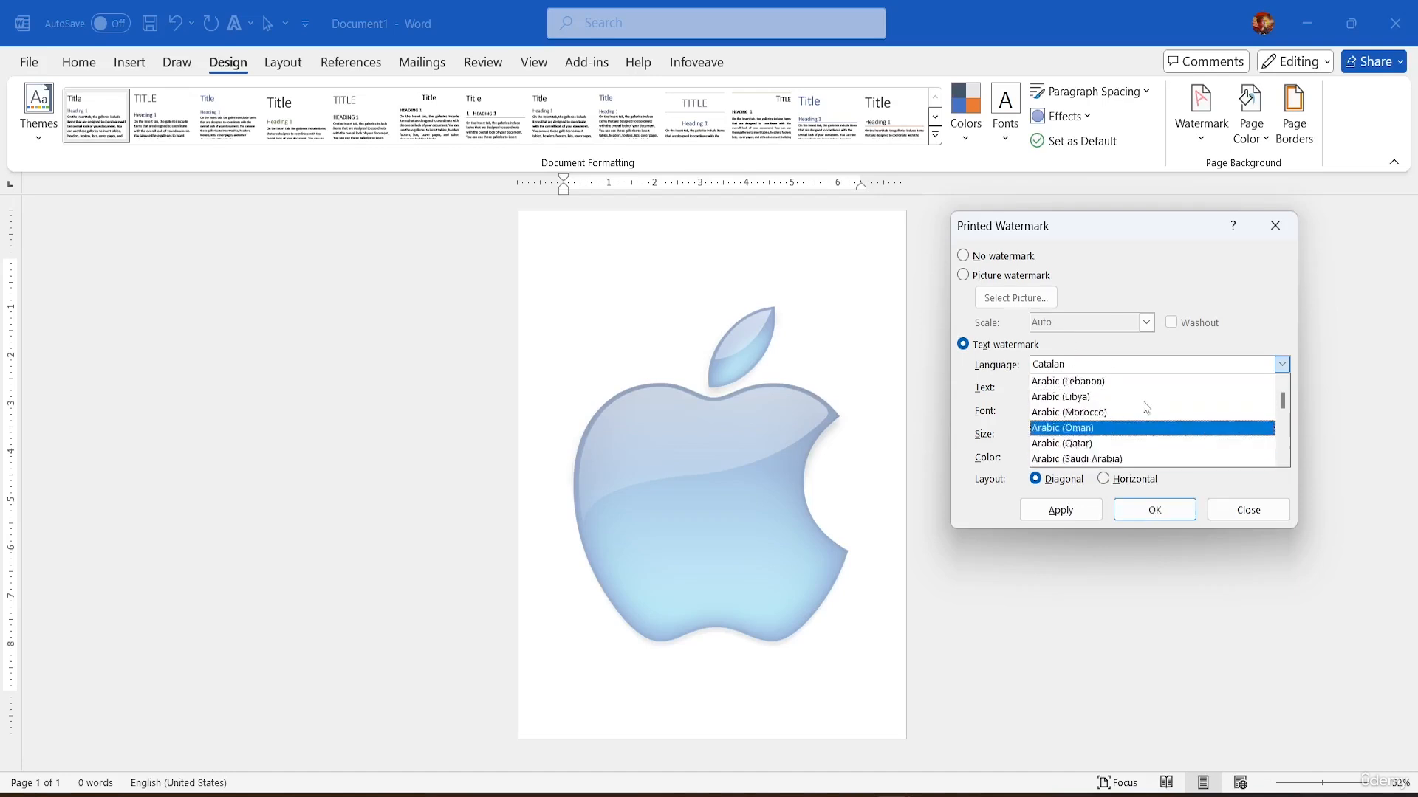
scroll(1146, 407, down, 15)
click(1110, 394)
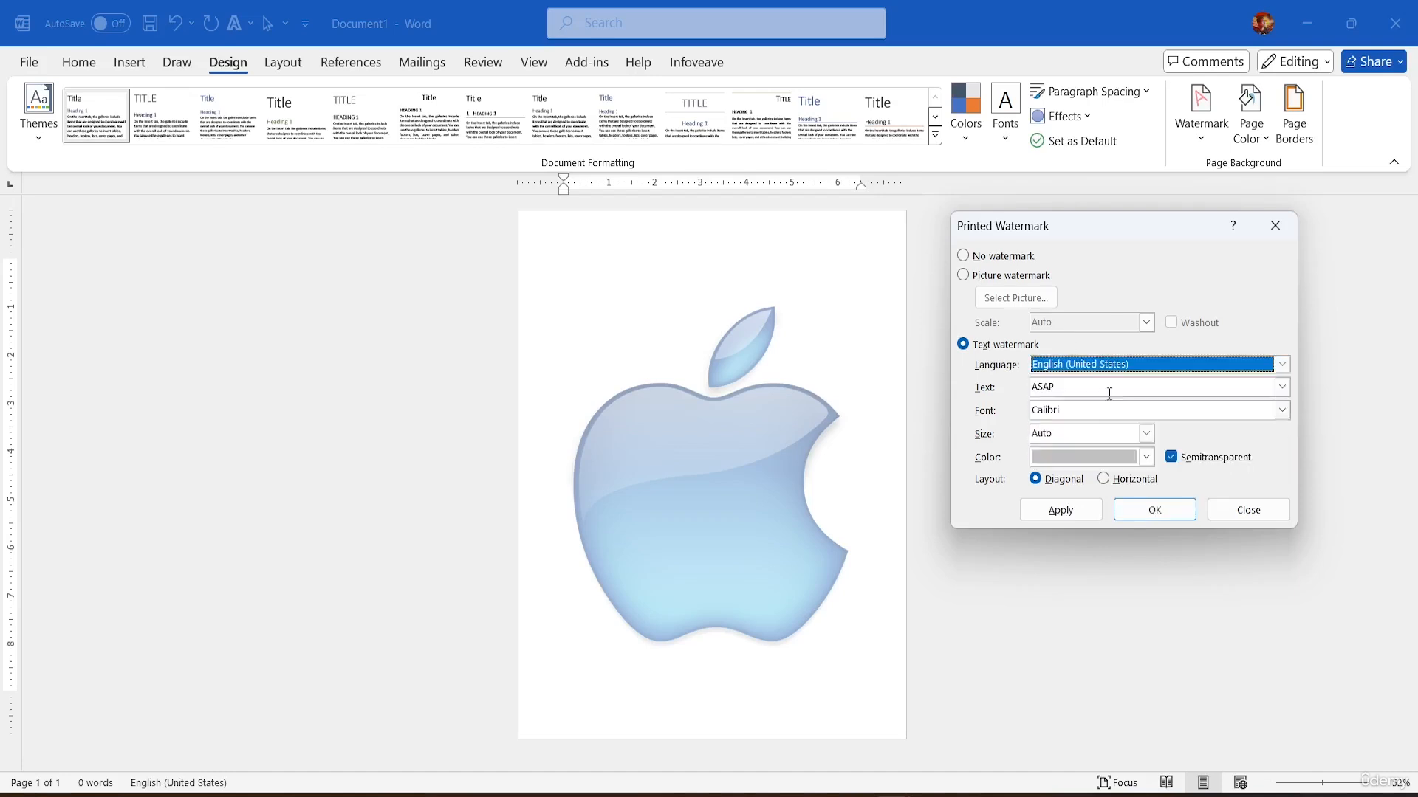
Replace the watermark text with CLASS PROJECT
click(1085, 391)
key(BackSpace)
key(BackSpace)
key(BackSpace)
key(BackSpace)
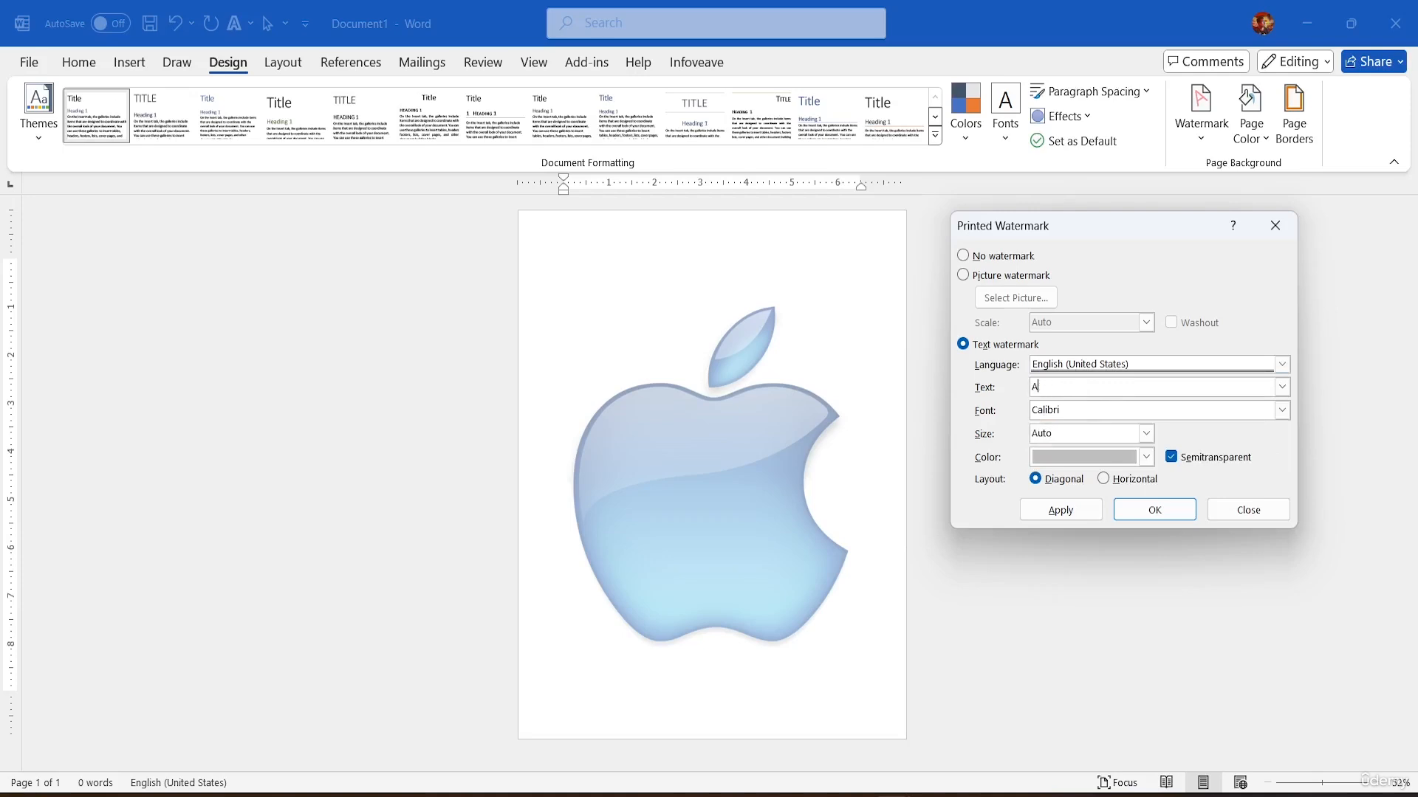
text(CLASS)
text( PRO)
text(JECD)
text(T)
Set the watermark text's font to Dubai Medium and its color to the dark orange-brown theme shade
click(1284, 409)
scroll(1108, 461, down, 8)
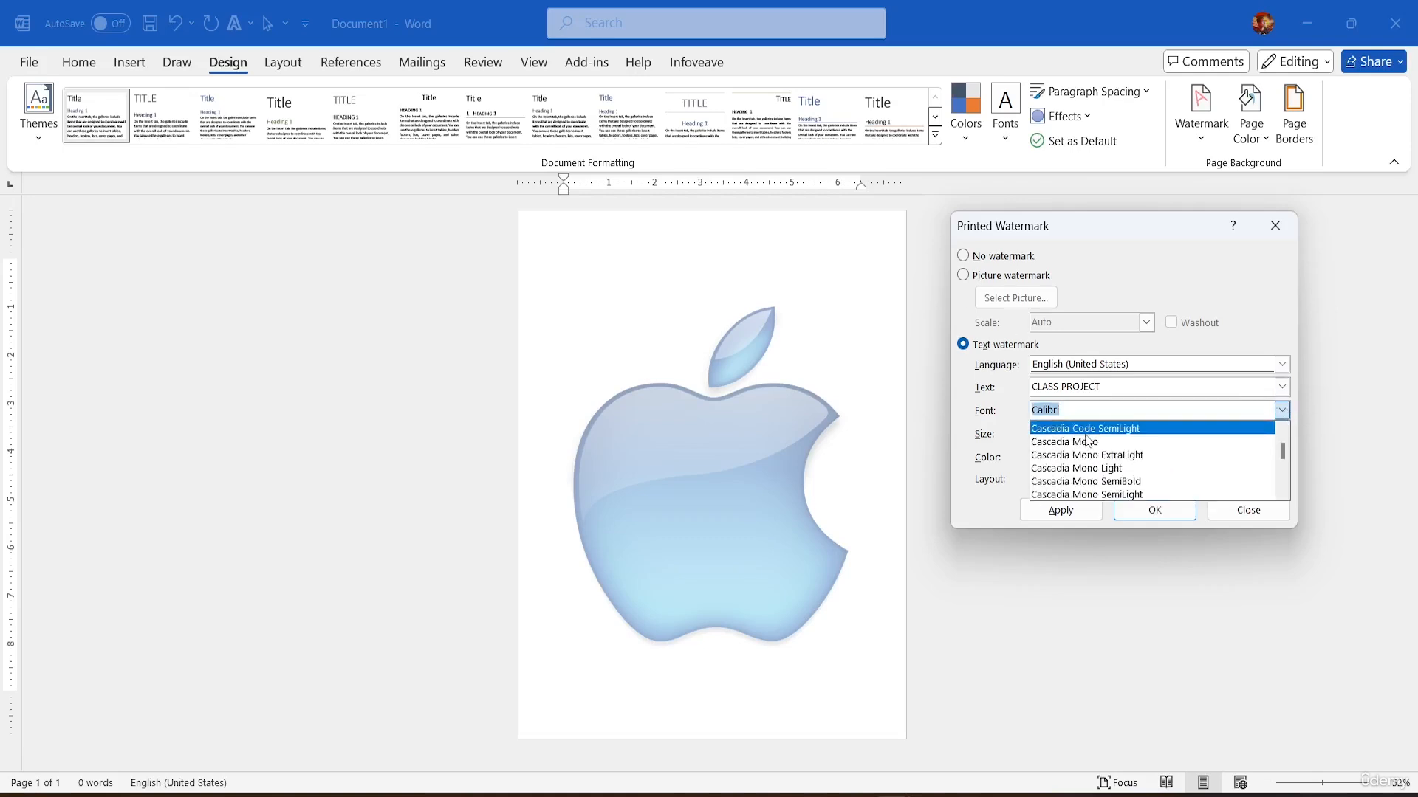
scroll(1108, 473, down, 5)
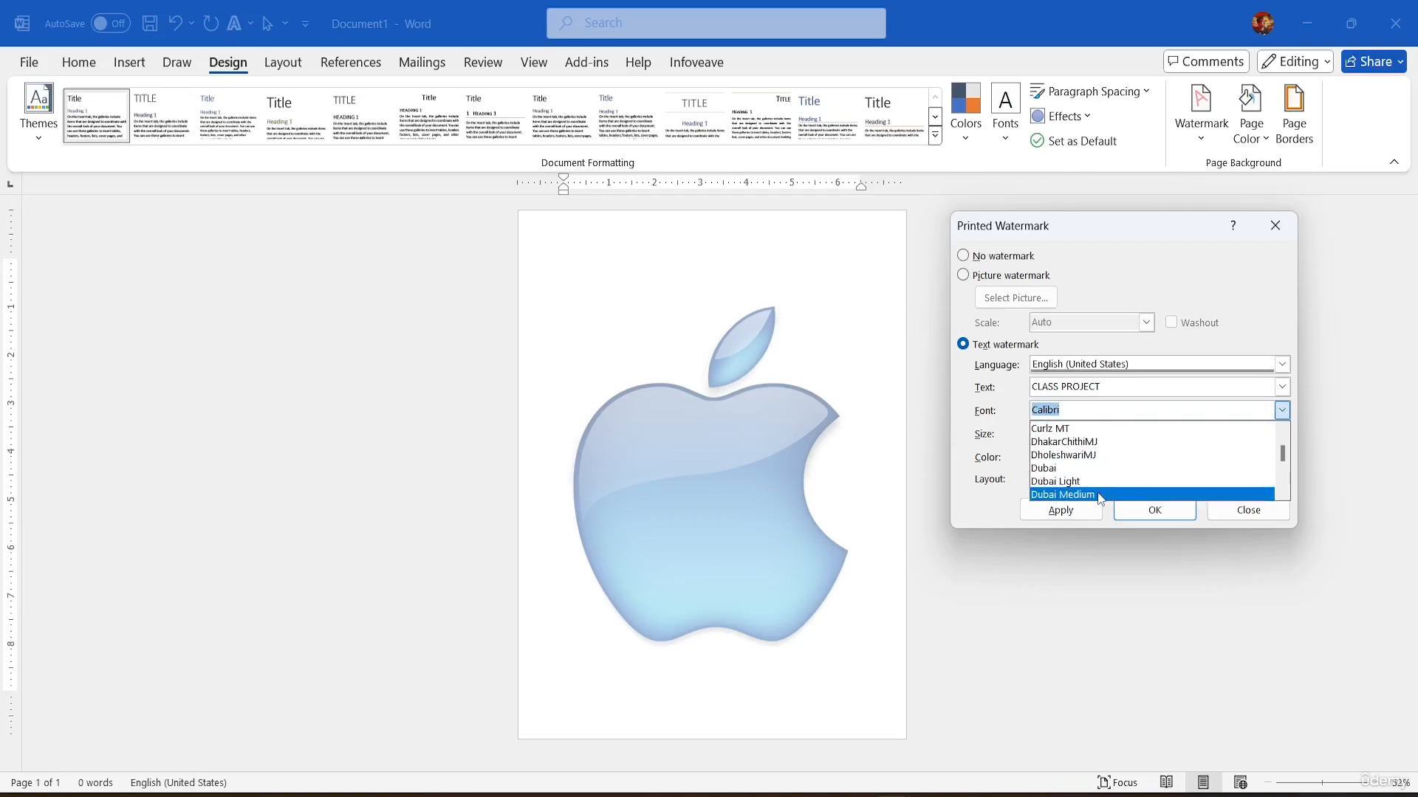
click(1101, 495)
click(1146, 458)
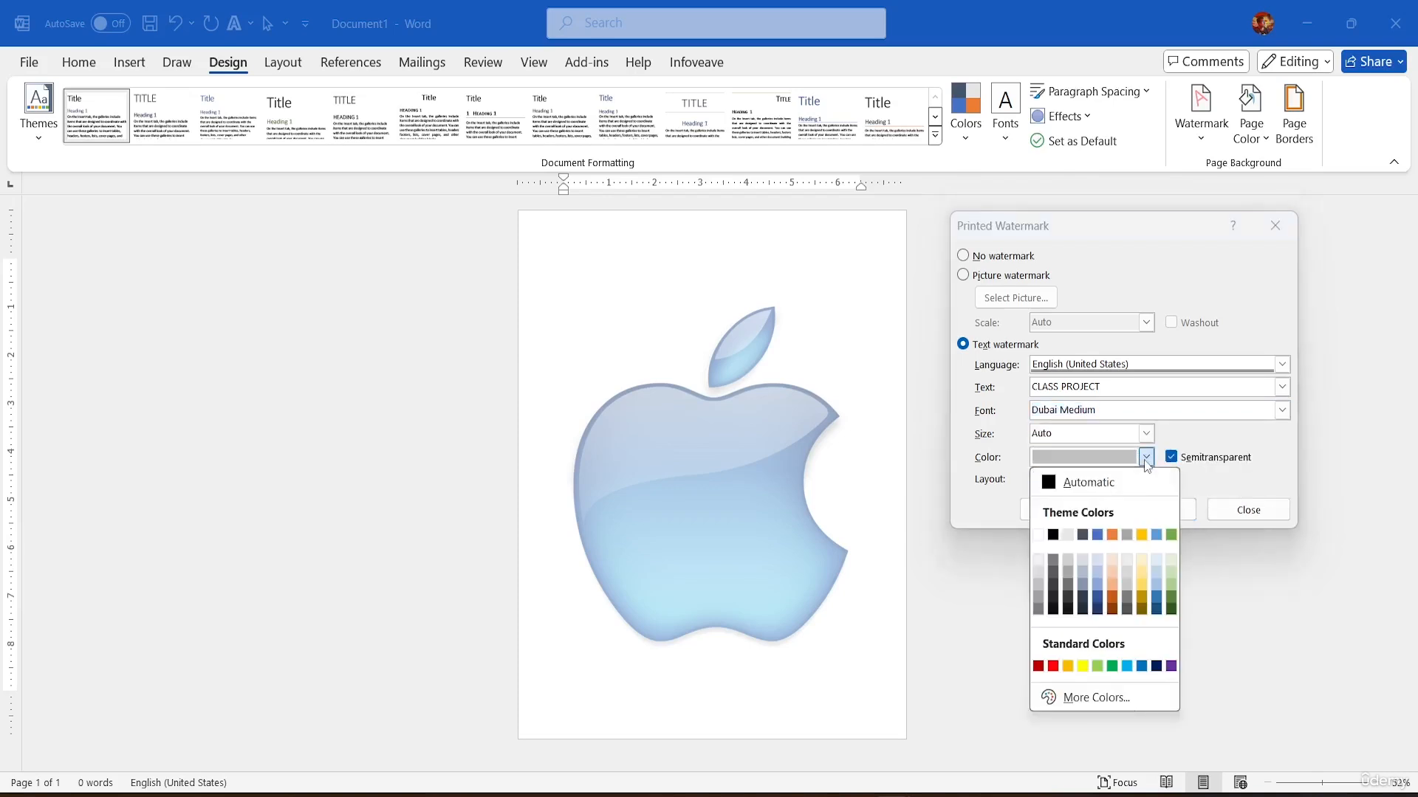
click(1113, 607)
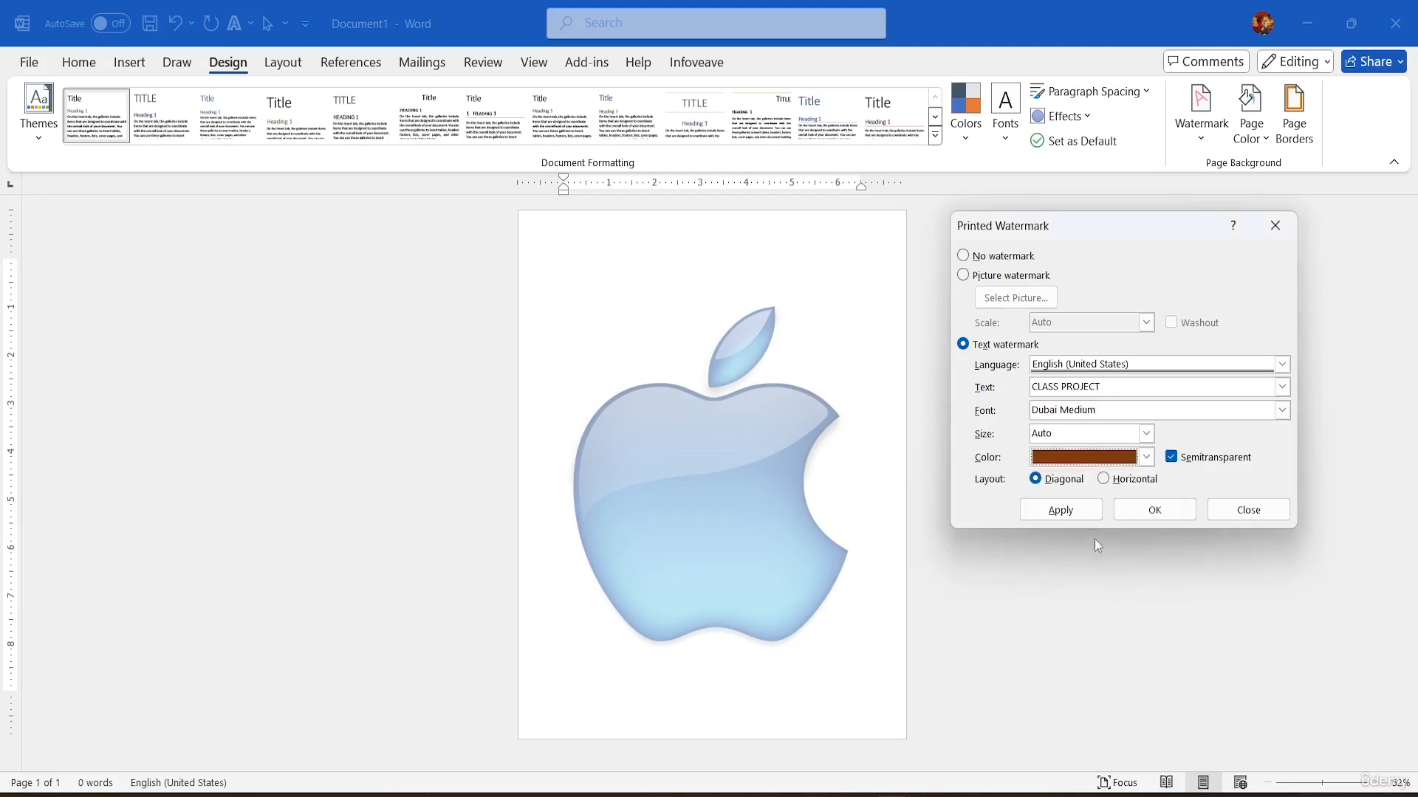
Keep the text watermark's size on Auto, apply the watermark to the document and close its settings
click(1146, 433)
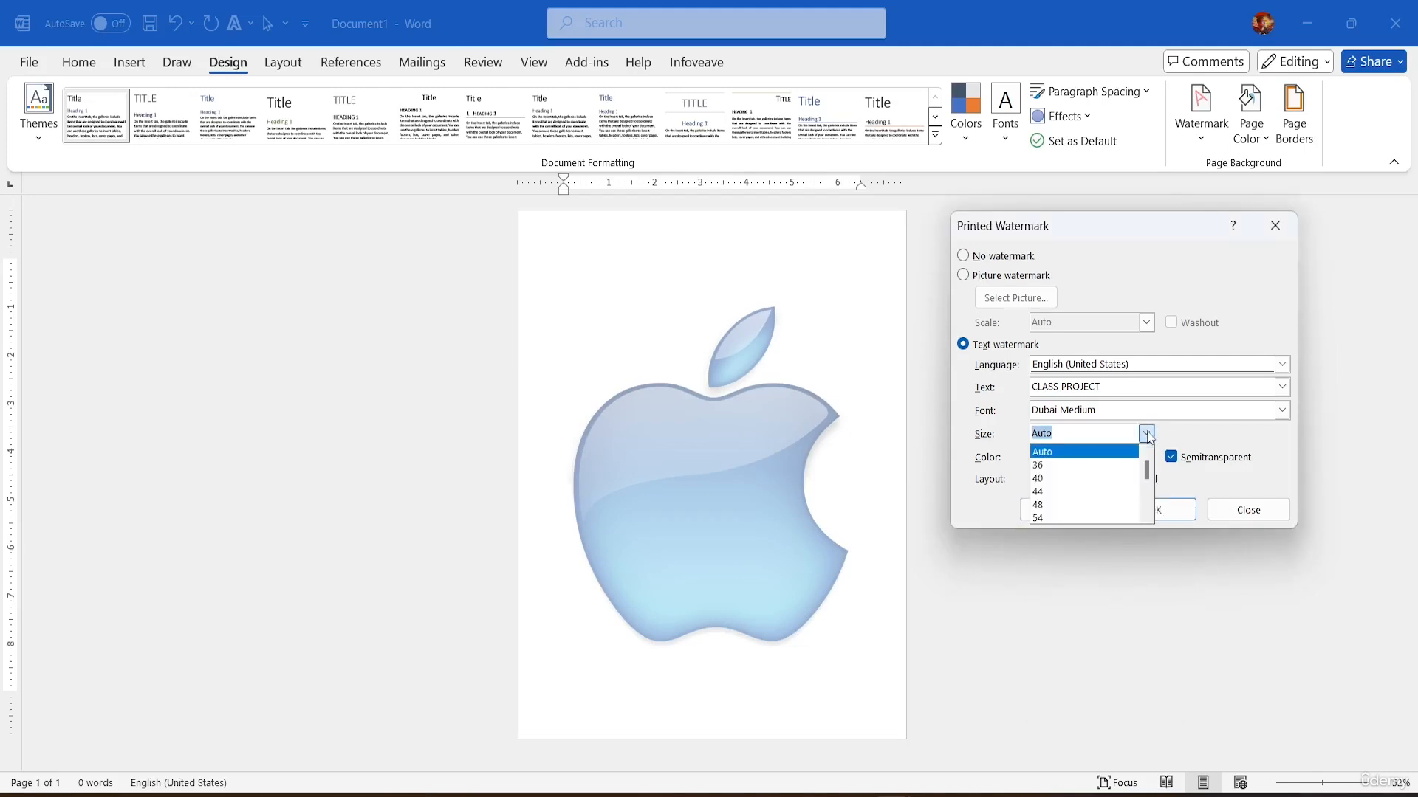
click(1061, 459)
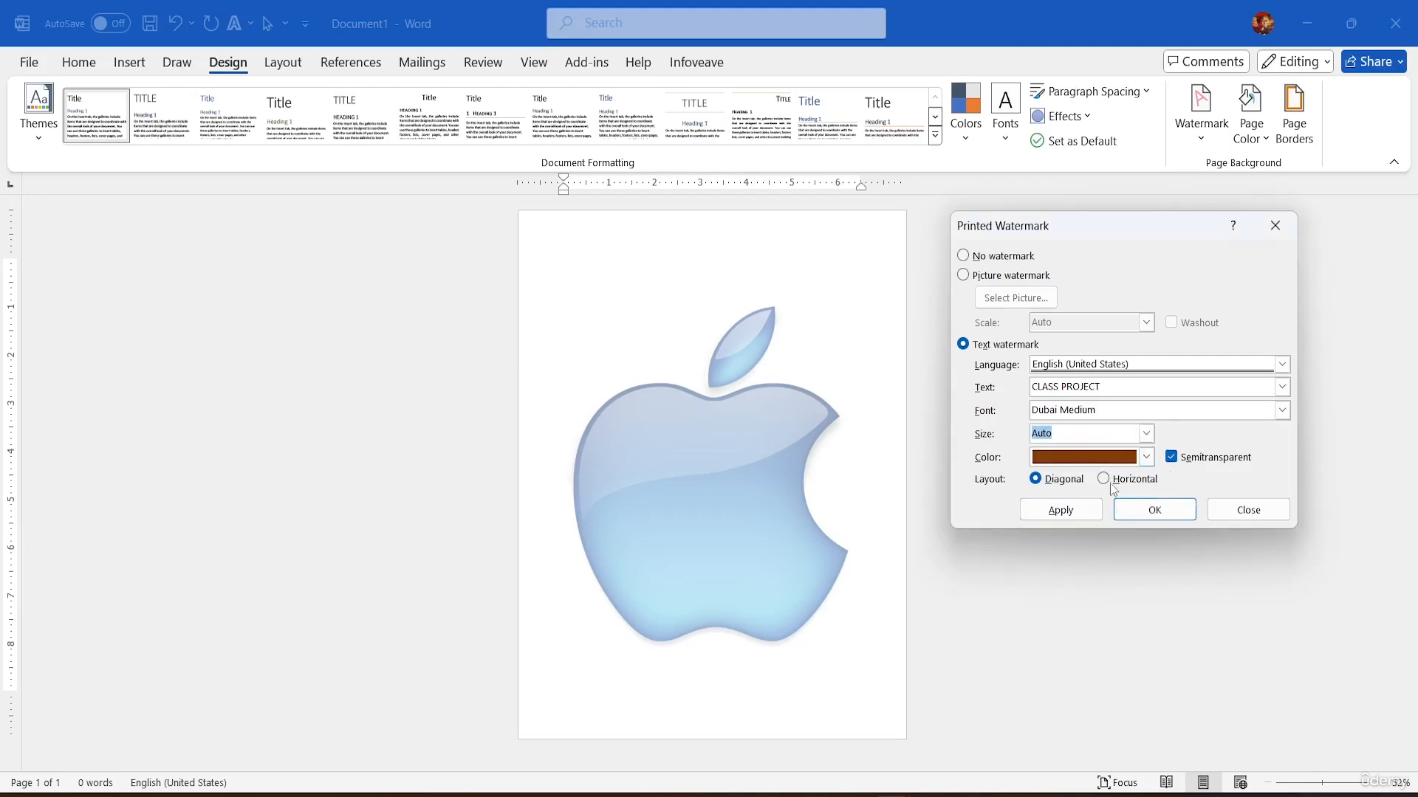
click(1068, 509)
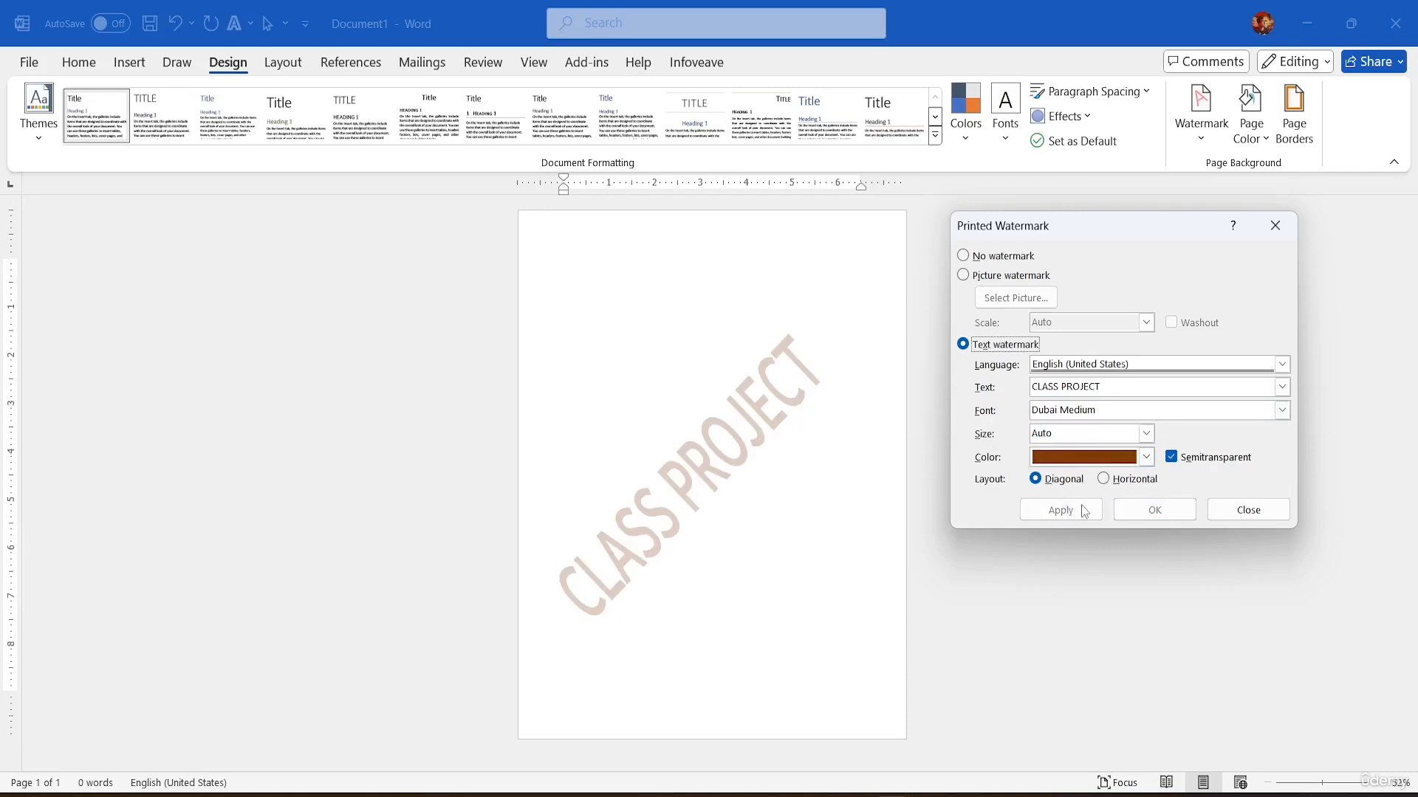
click(1245, 510)
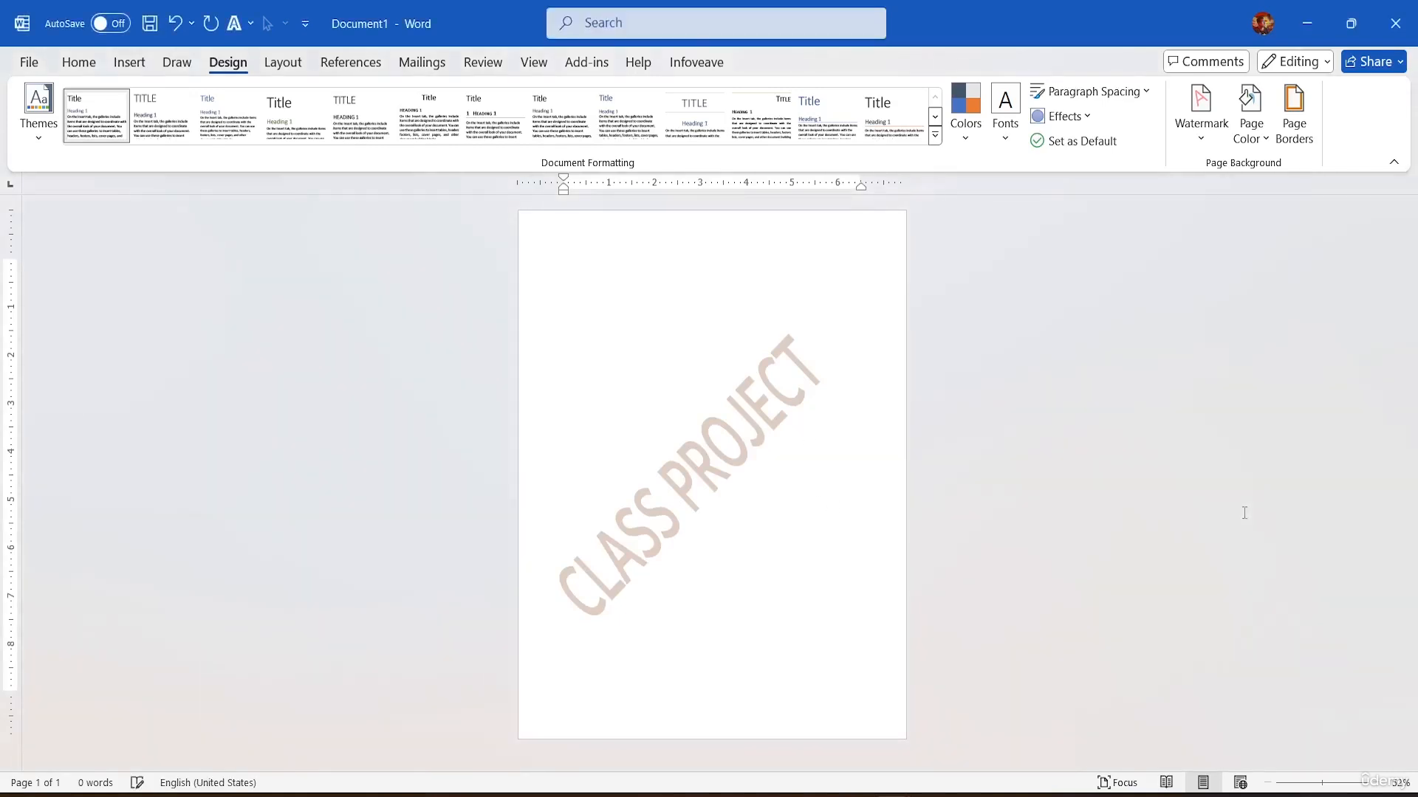
Insert a blank page into the watermarked document
click(130, 63)
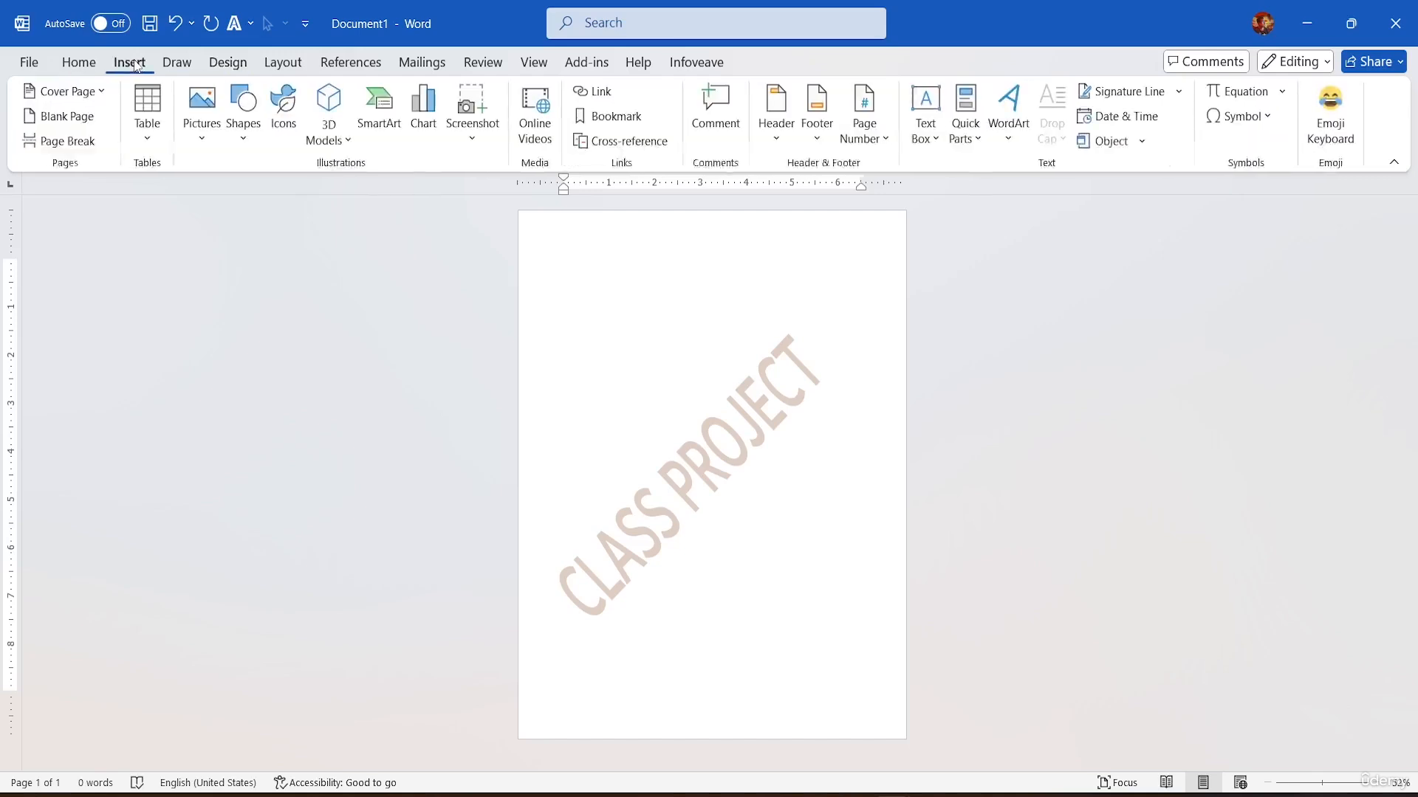
click(79, 124)
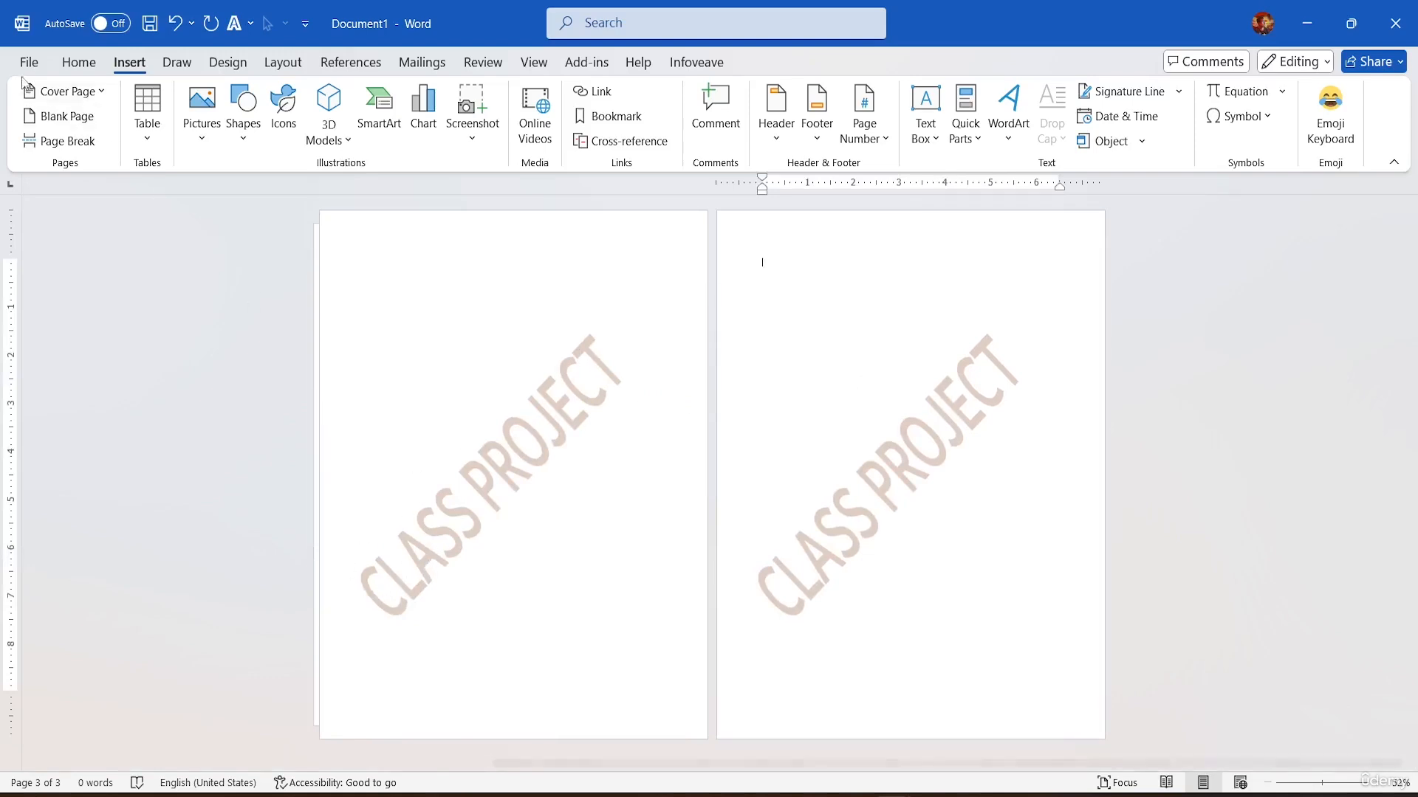
Start saving the document as a new file in the MS Word Tutorial Resource File folder on the Desktop
click(30, 62)
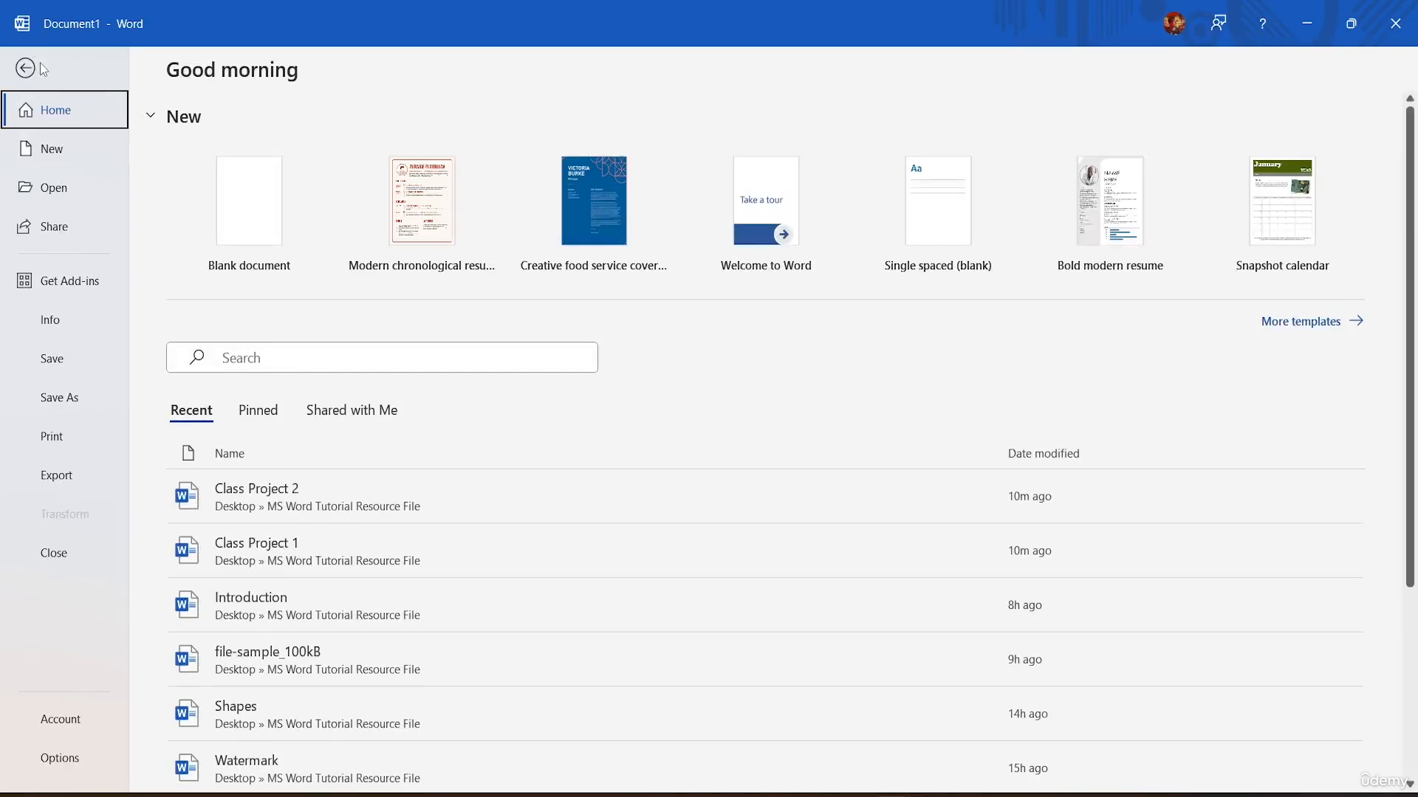
click(72, 400)
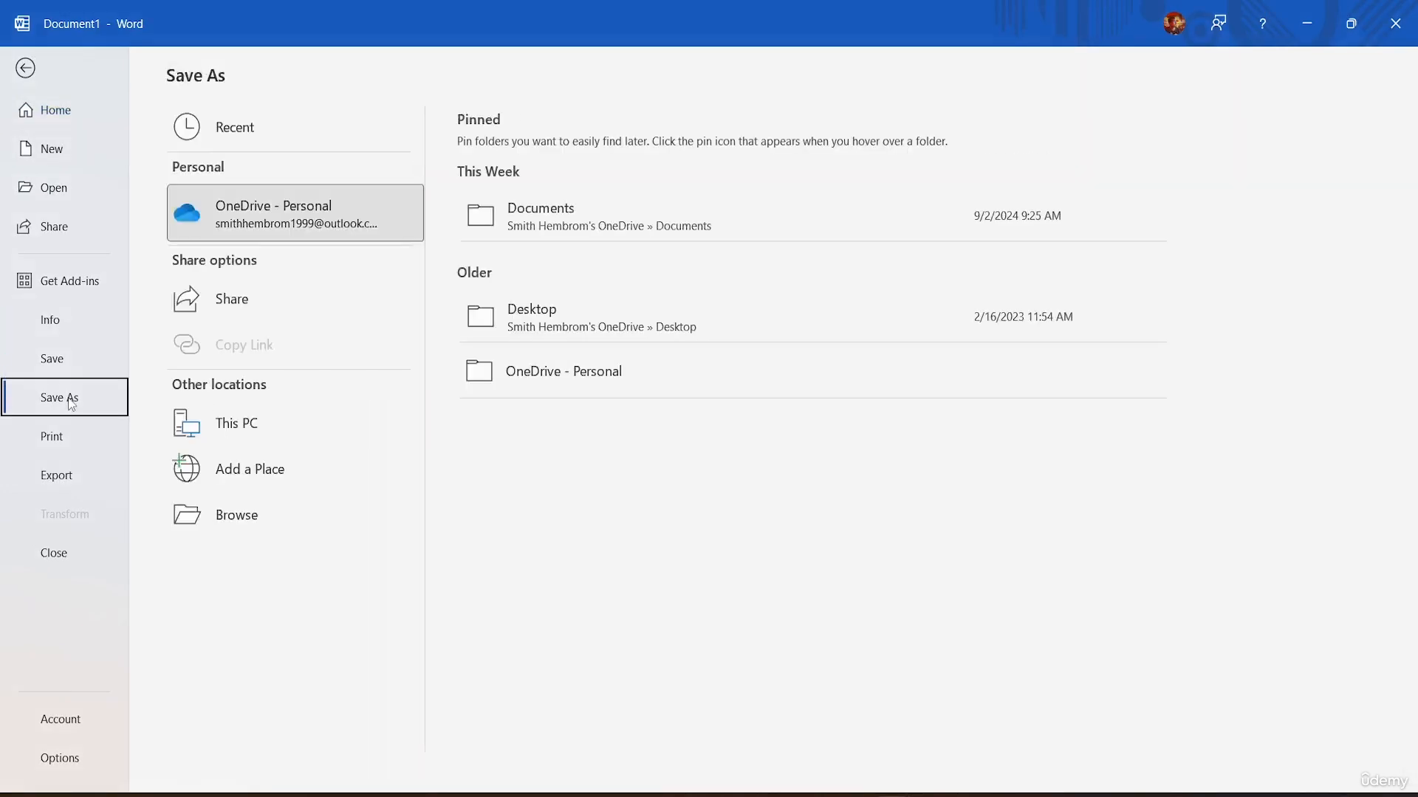
click(234, 510)
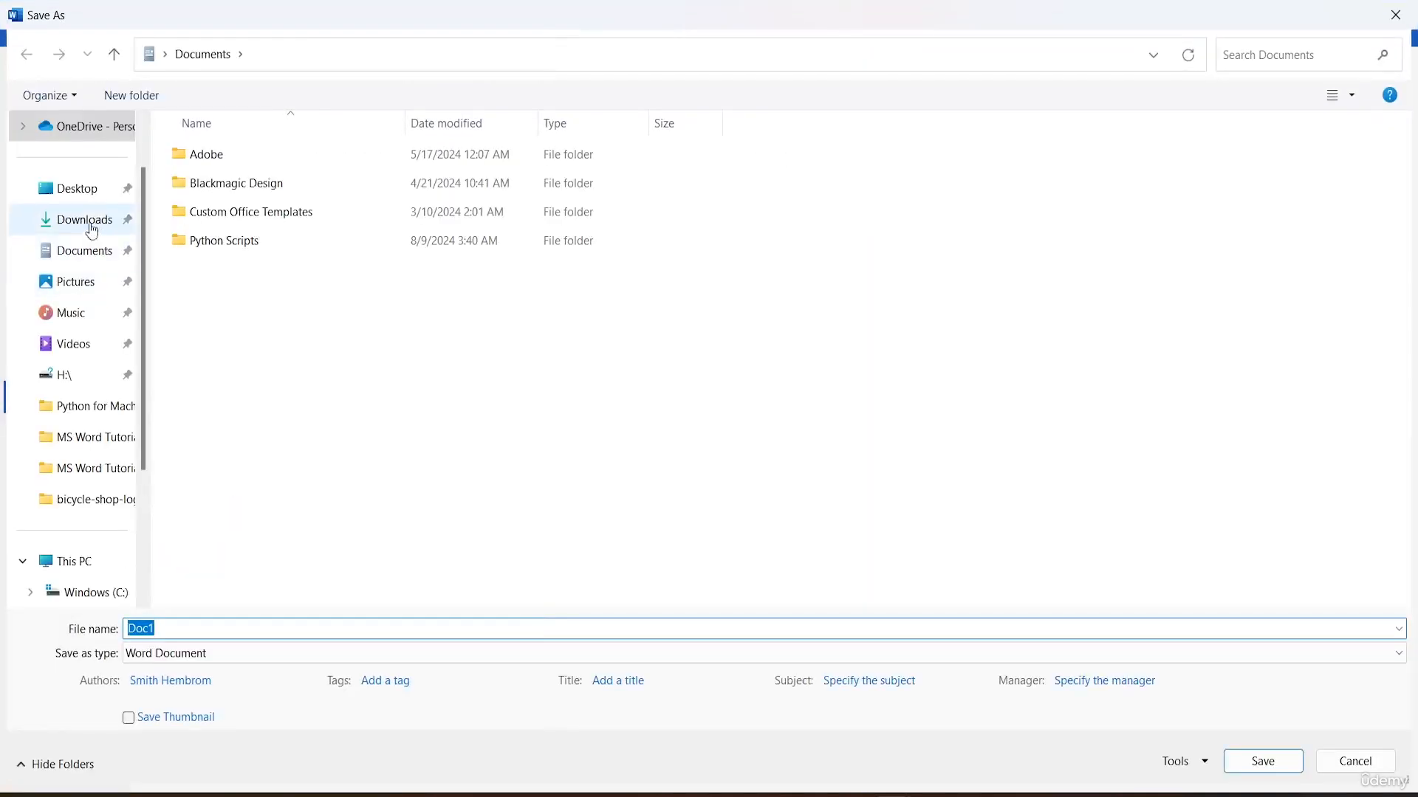
click(79, 190)
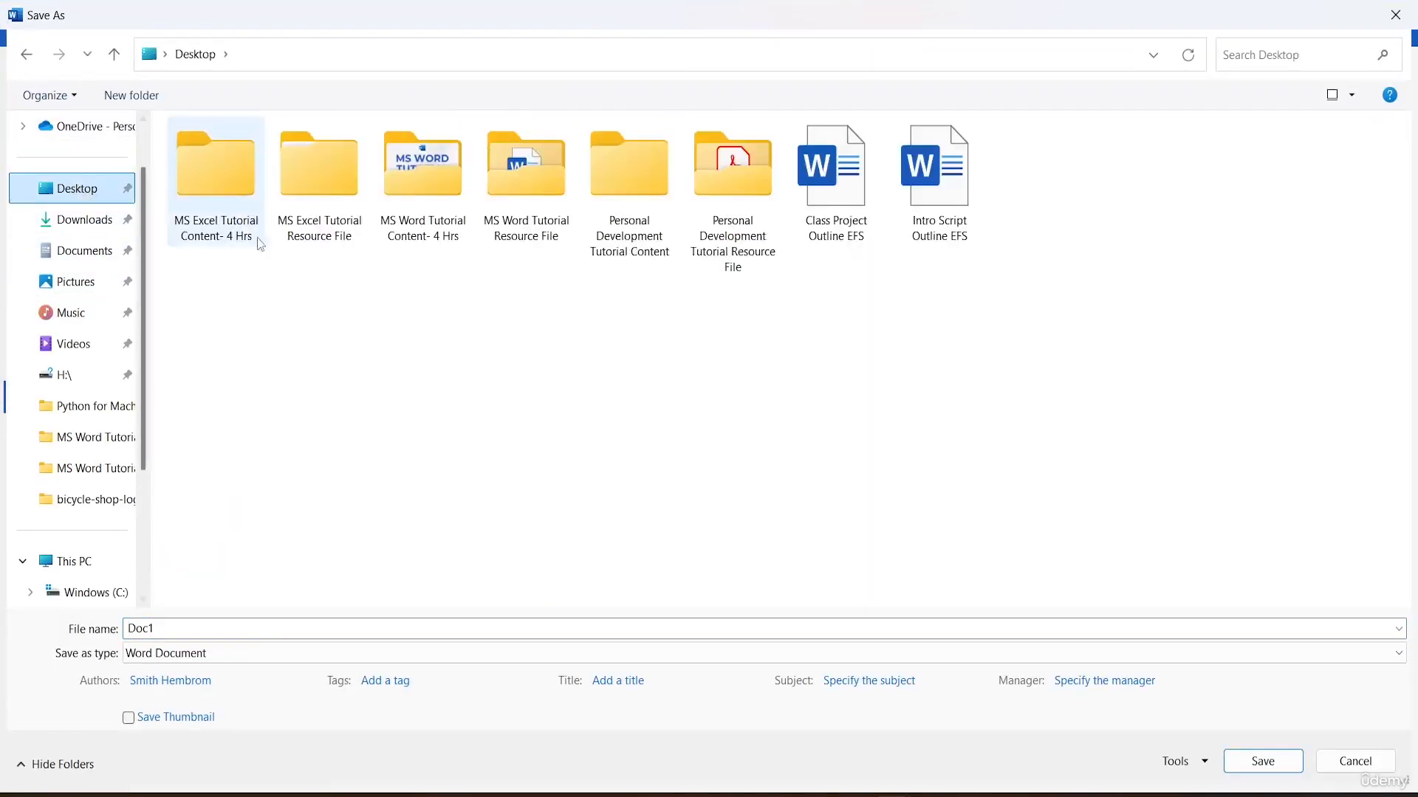
double_click(511, 200)
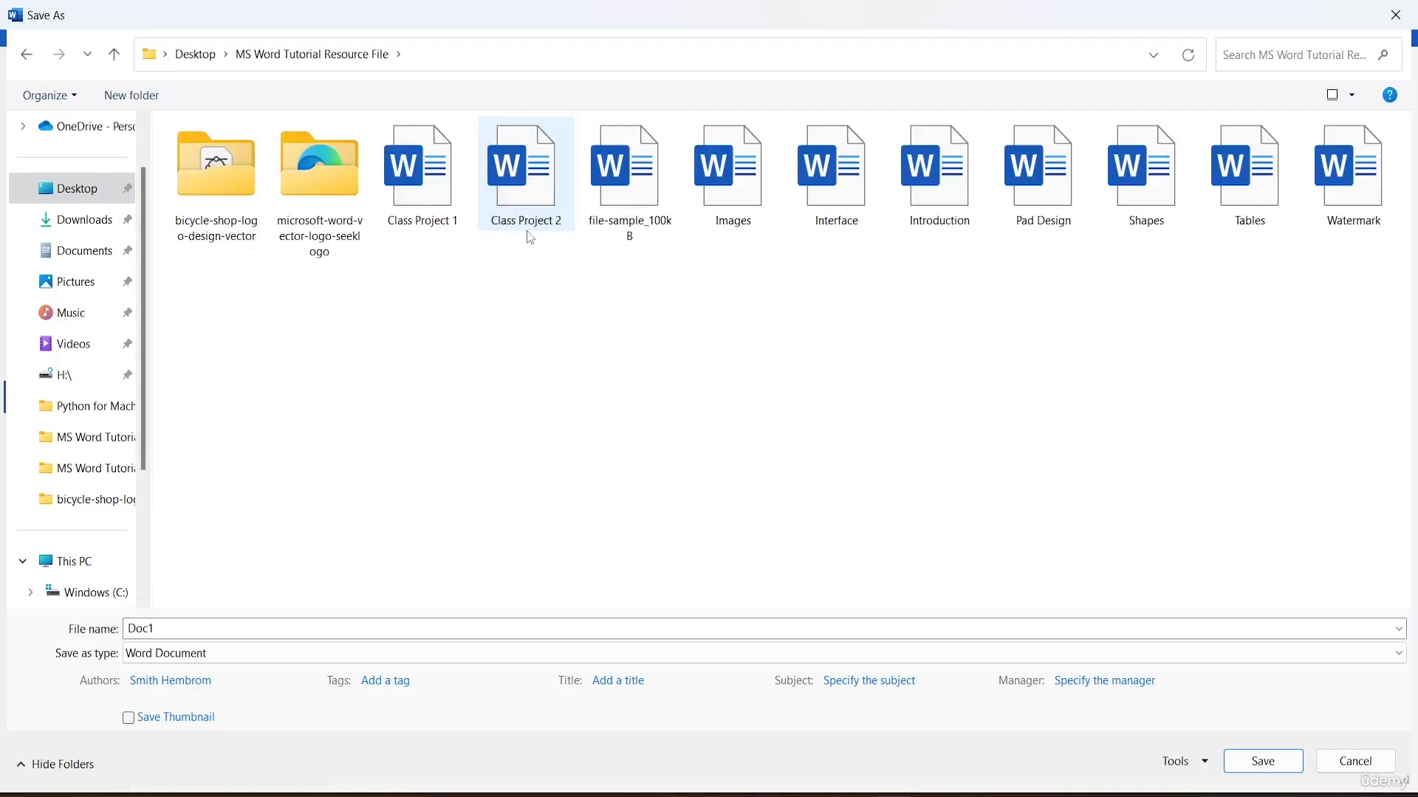
Name the file CP 1 and save it as a Word Document
double_click(229, 631)
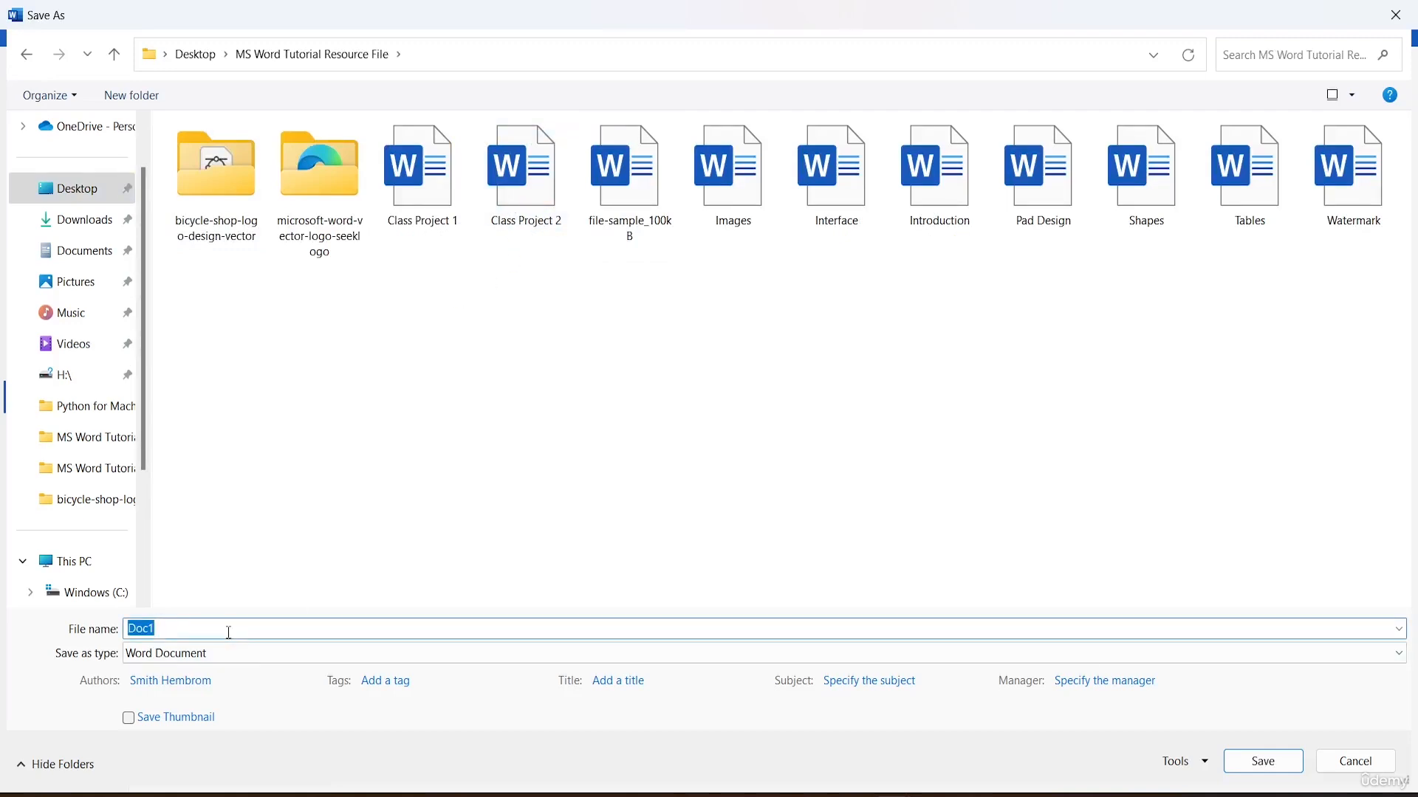
text(C)
key(BackSpace)
text(CP 1)
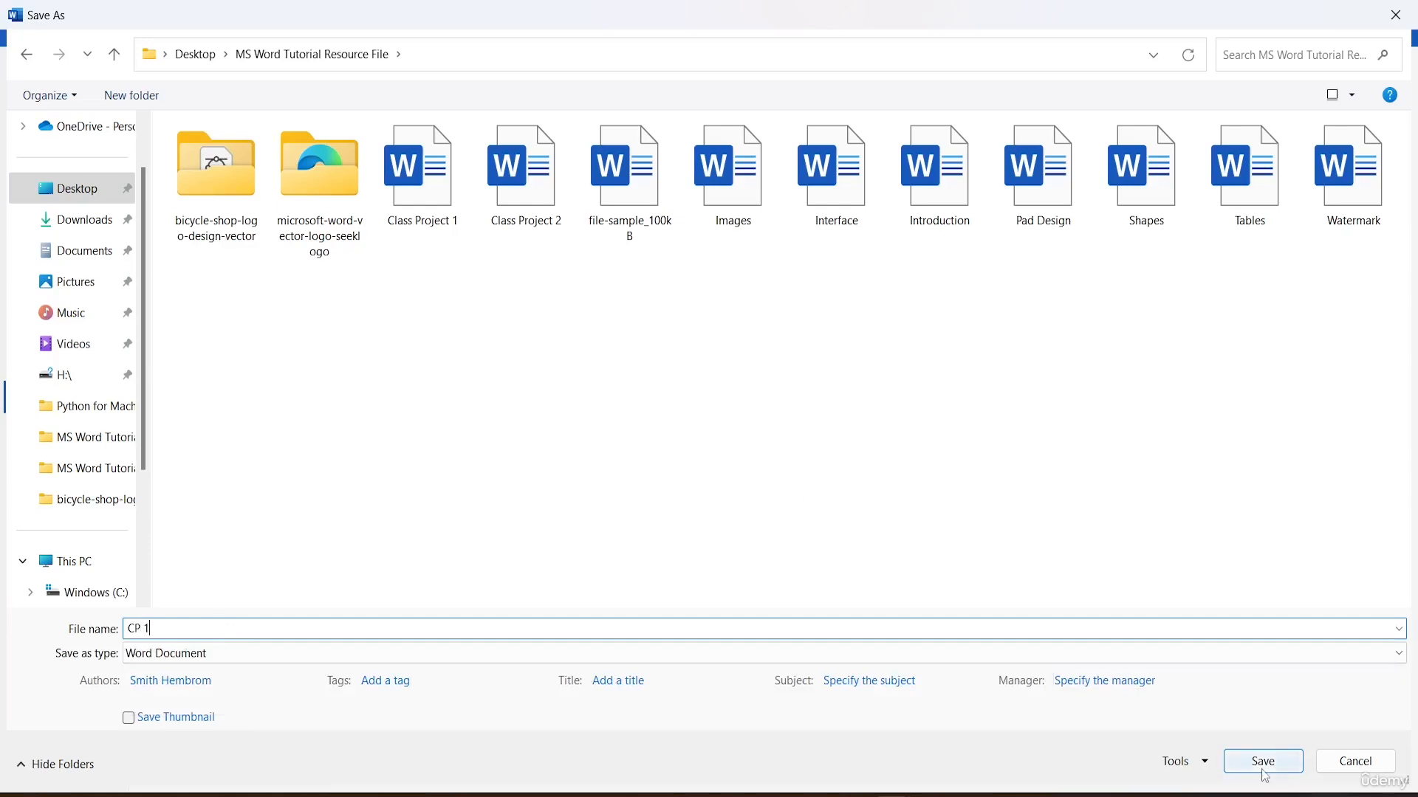
click(1257, 761)
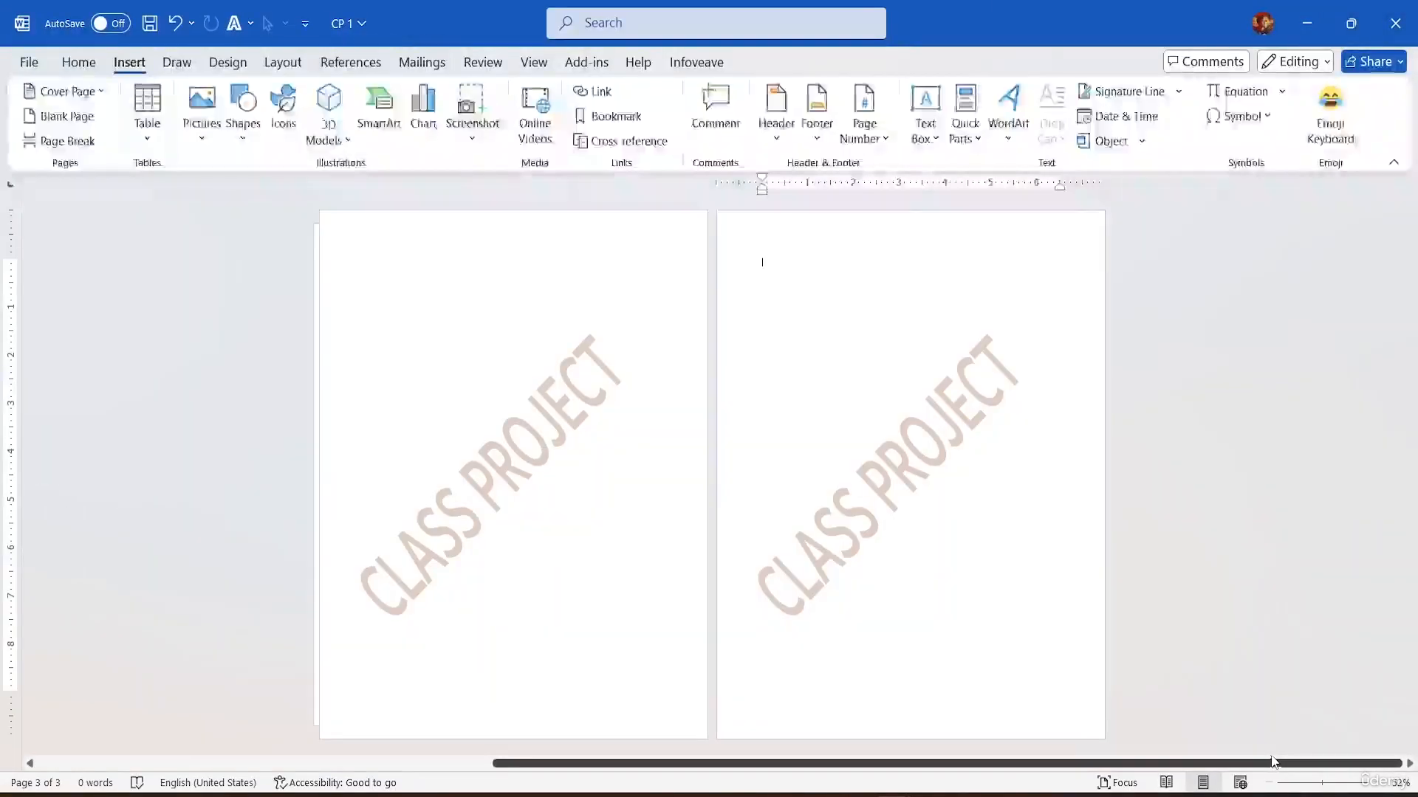